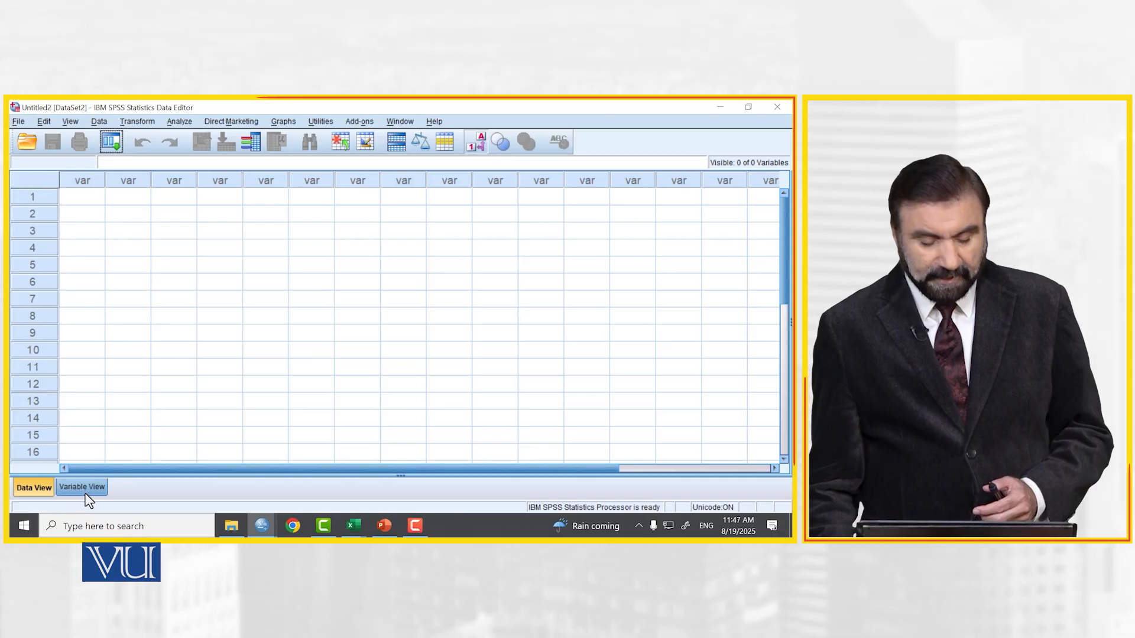
Switch to the variable definitions and create a first variable called Name
click(87, 486)
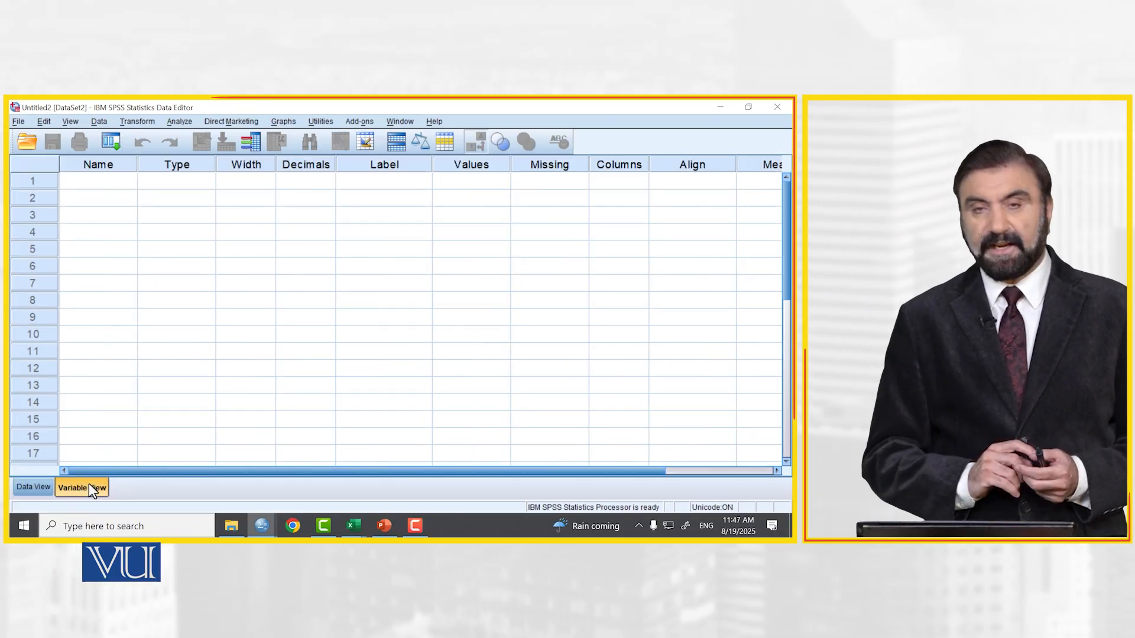
click(123, 183)
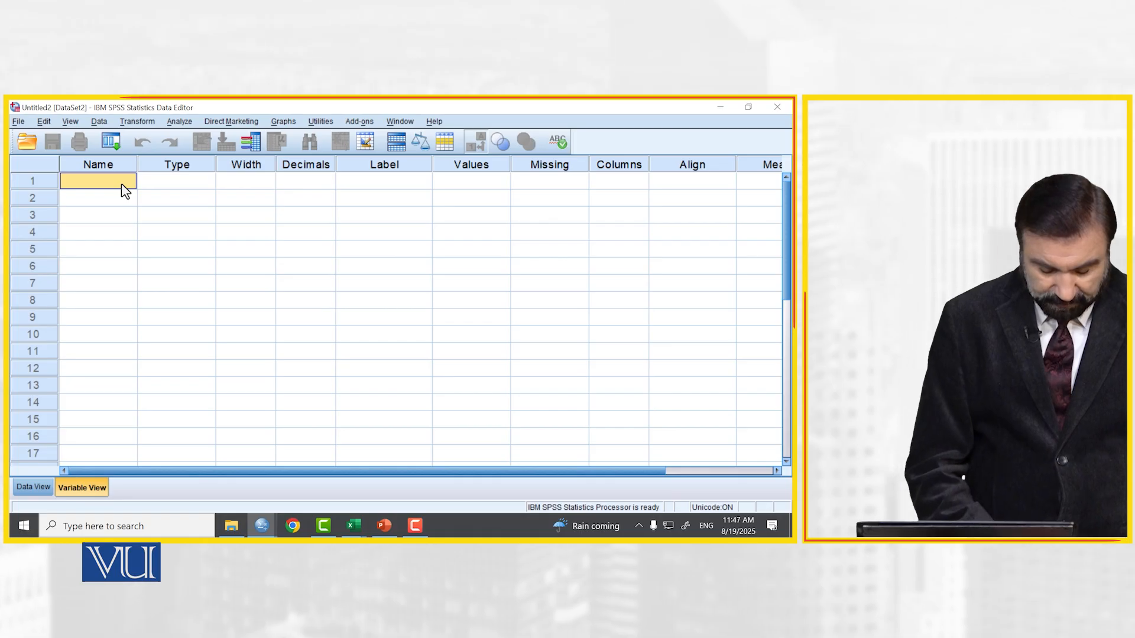
text(Name)
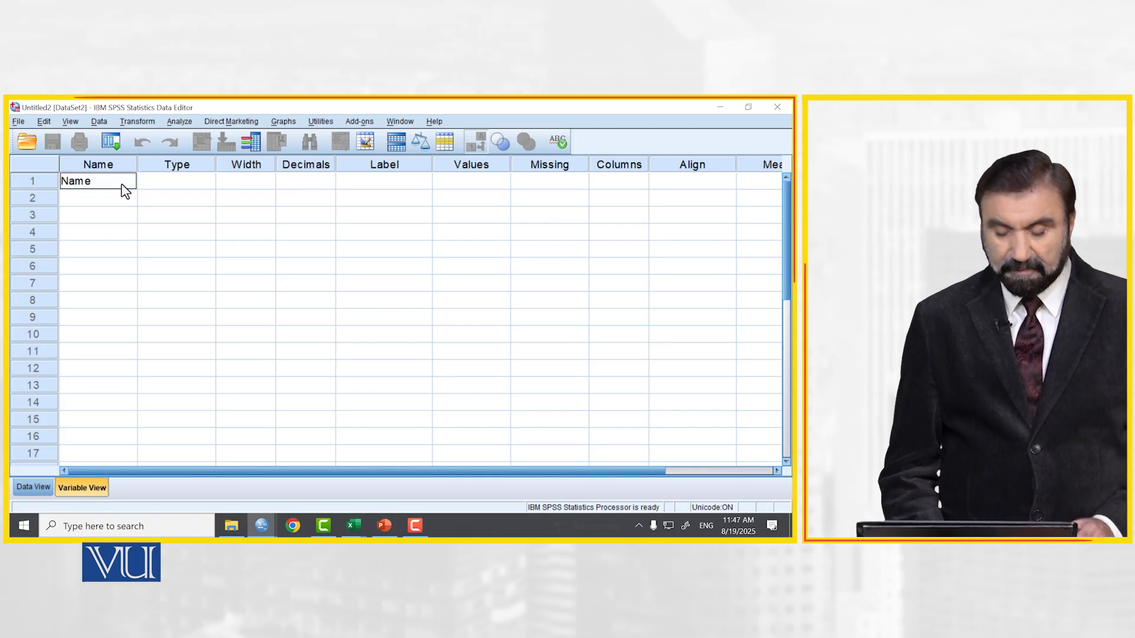
key(Tab)
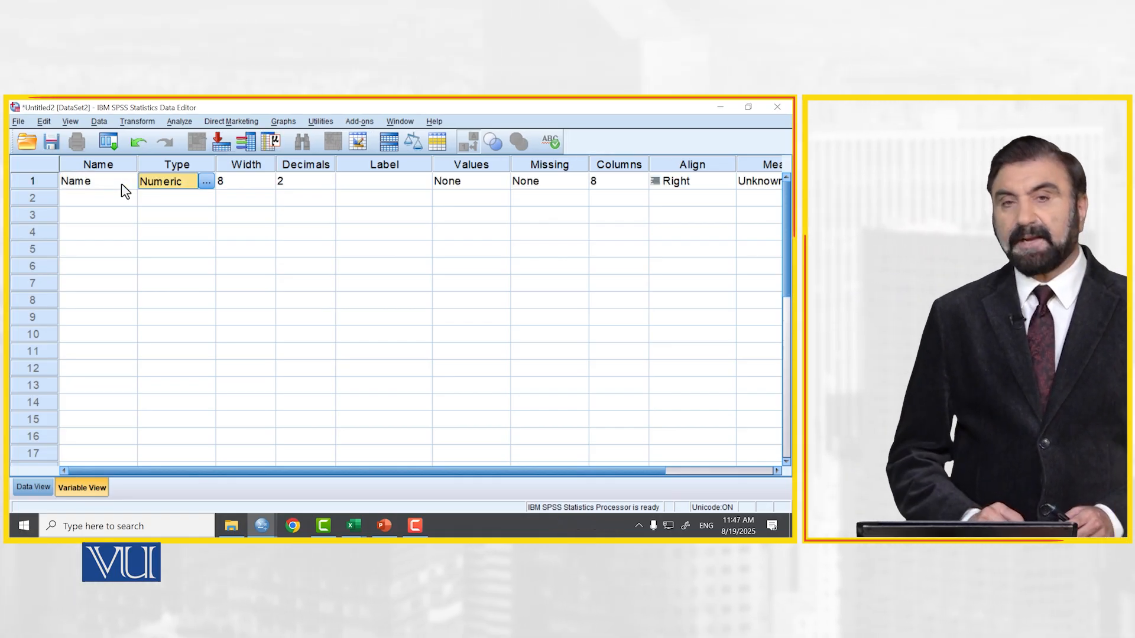
Set the Name variable's type to String with 25 characters
click(205, 183)
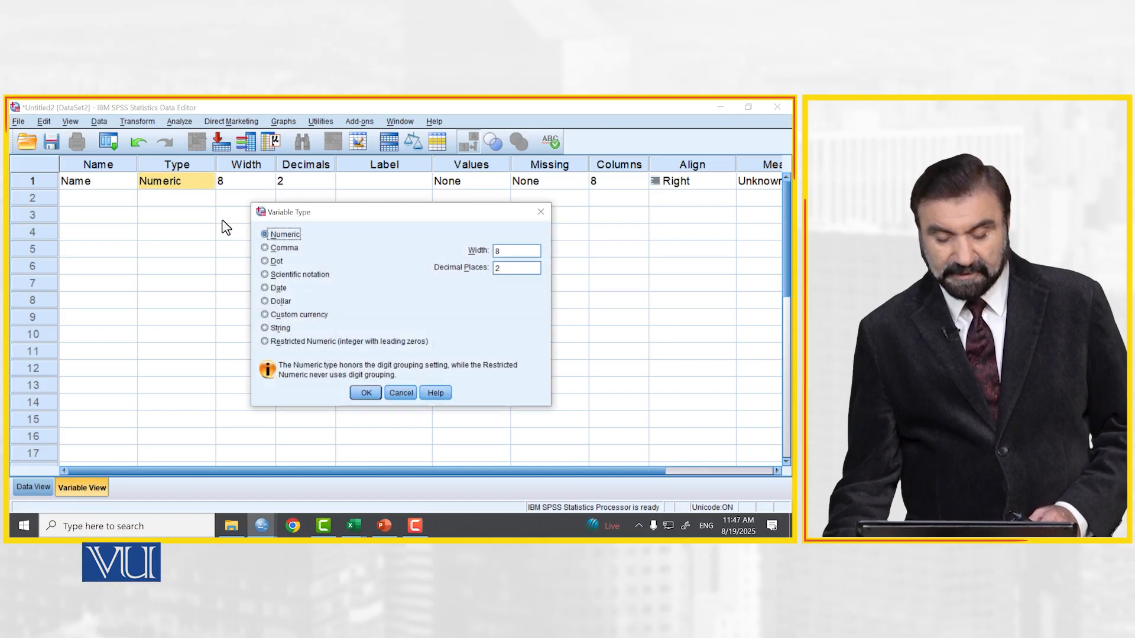
click(282, 328)
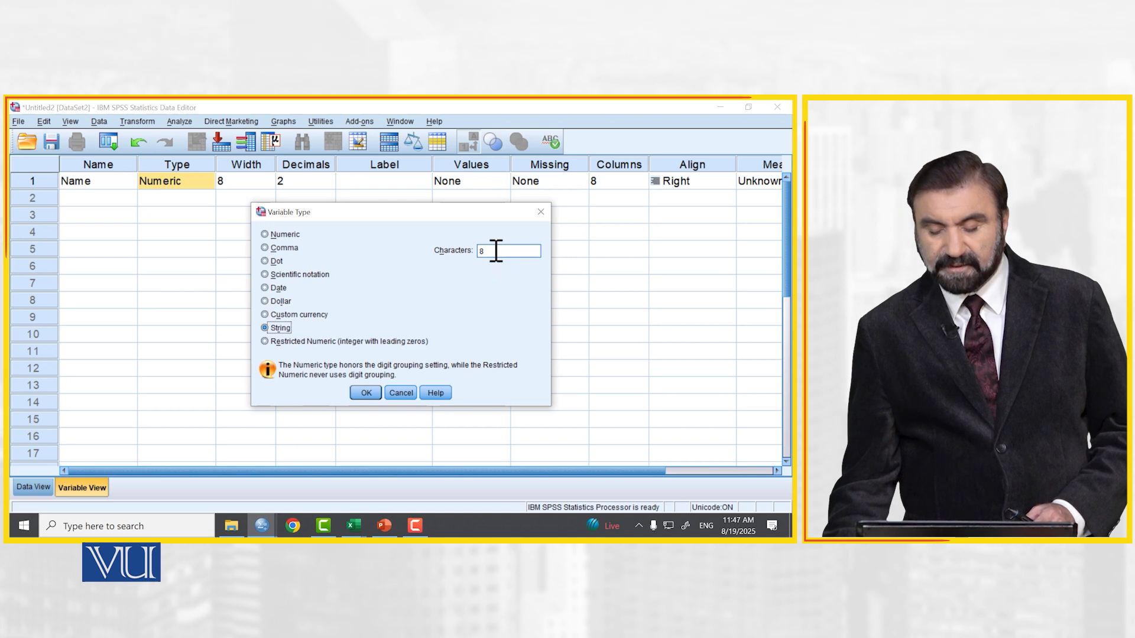
drag(494, 250, 467, 259)
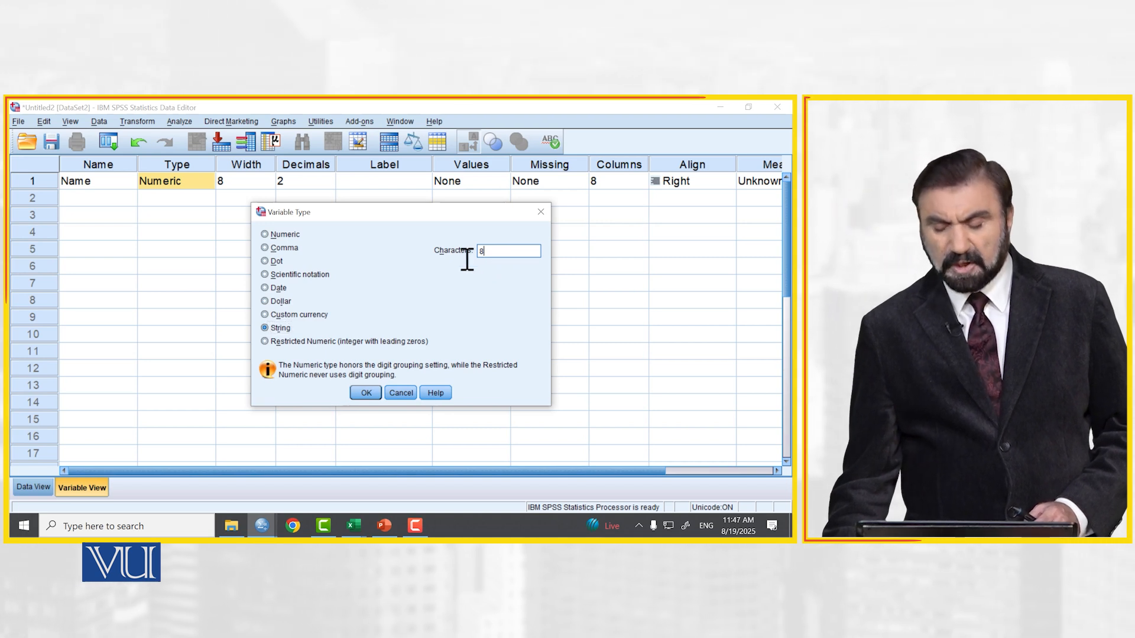
text(8)
key(BackSpace)
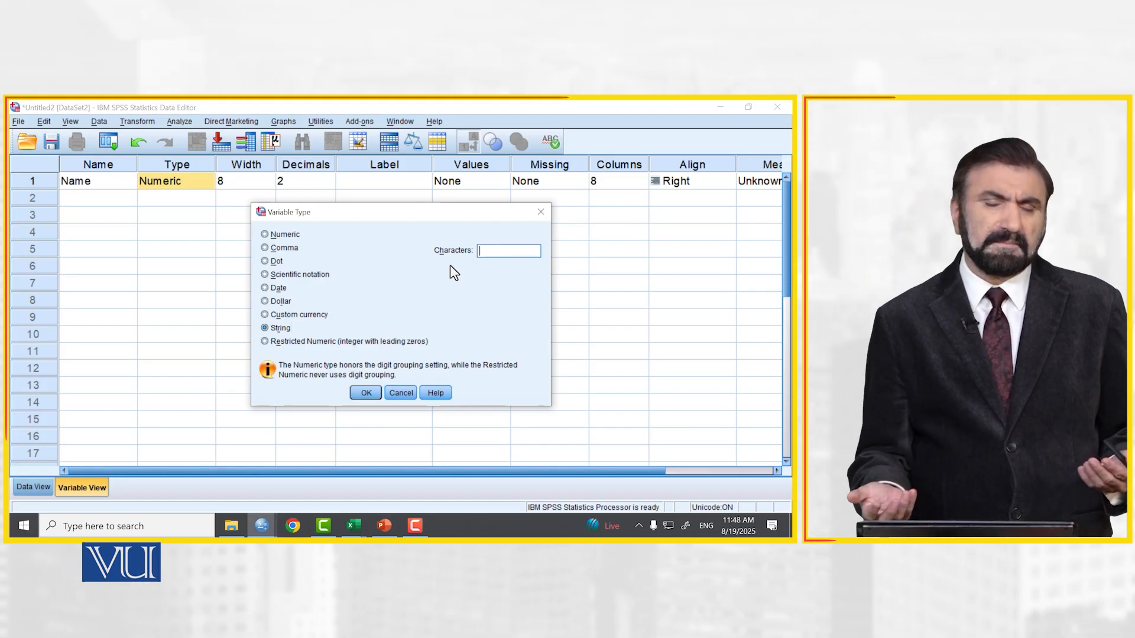
text(25)
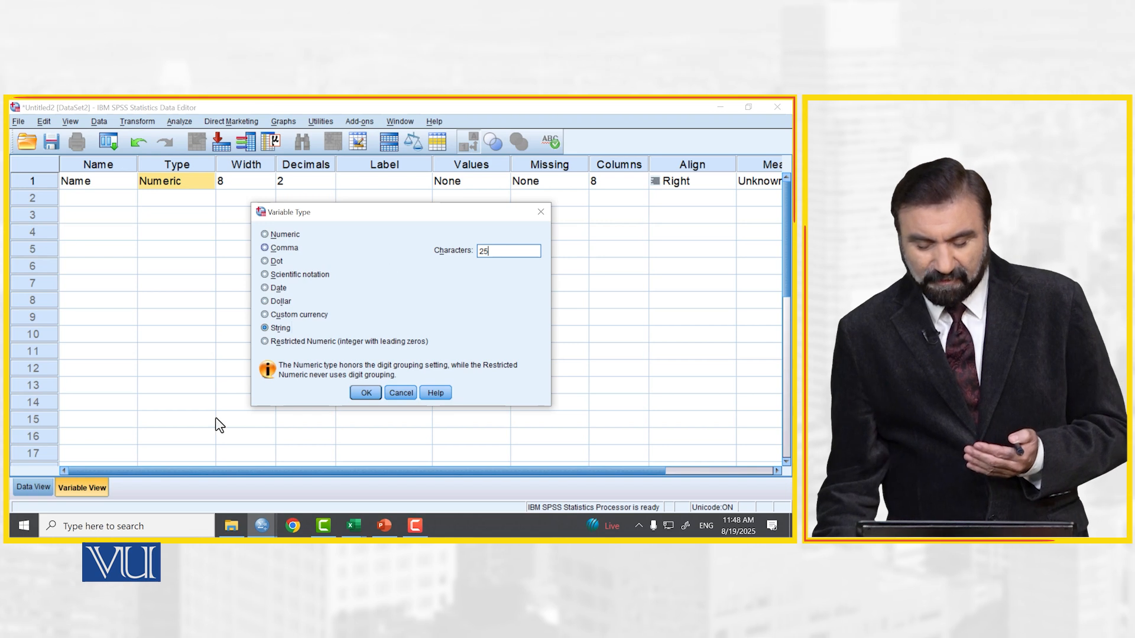
click(368, 393)
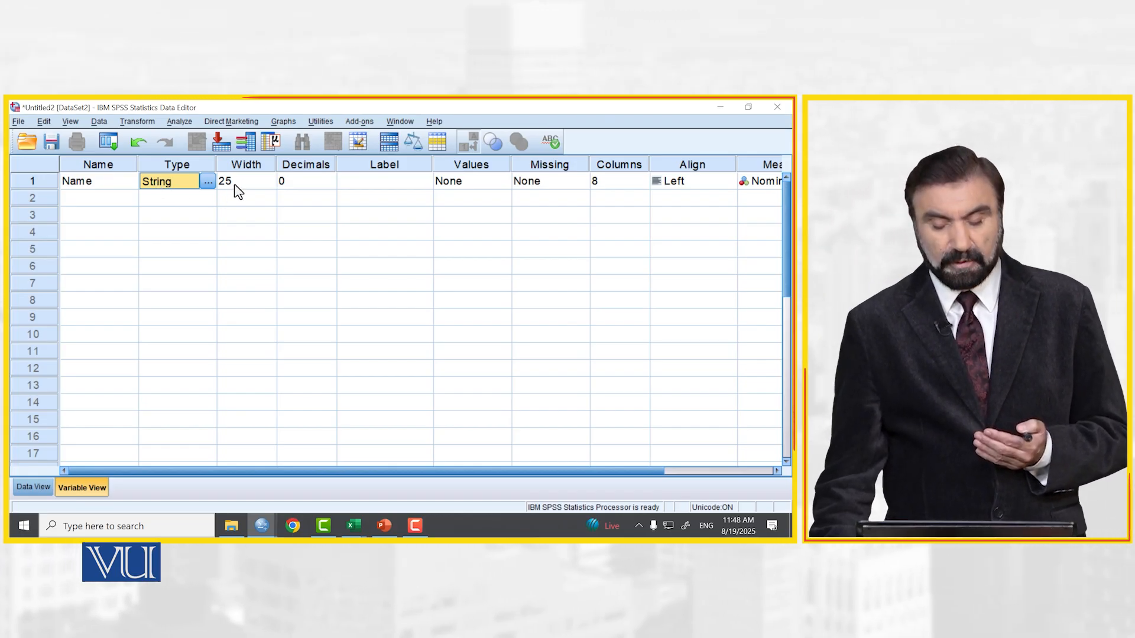
Label the Name variable "Name of the Respondants" and widen the Label column to fit the full text
click(396, 184)
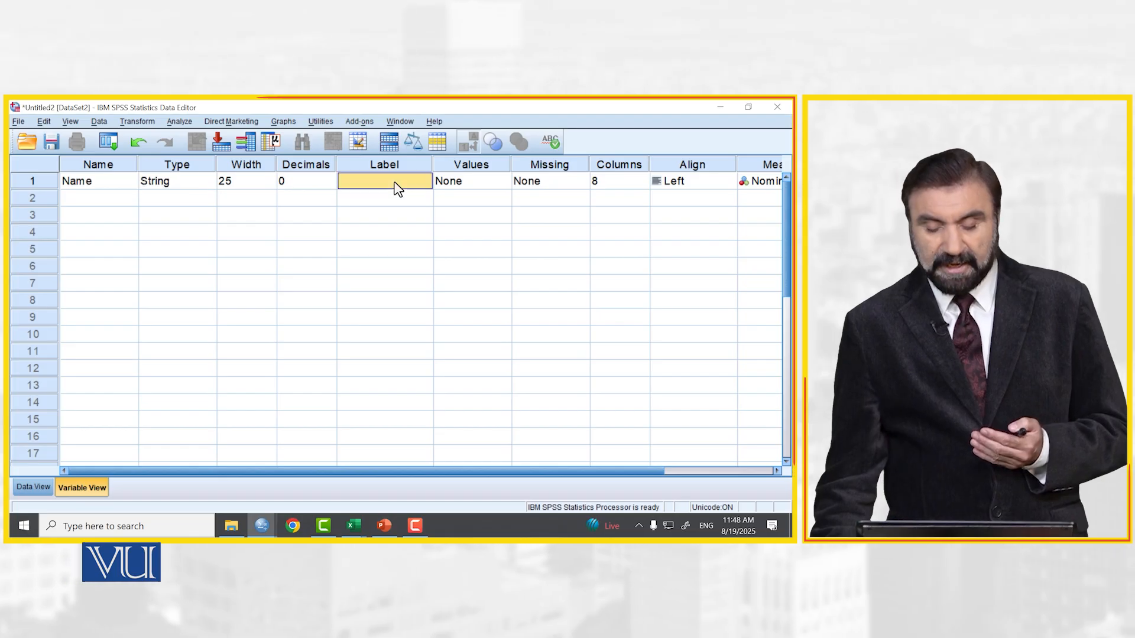
text(N)
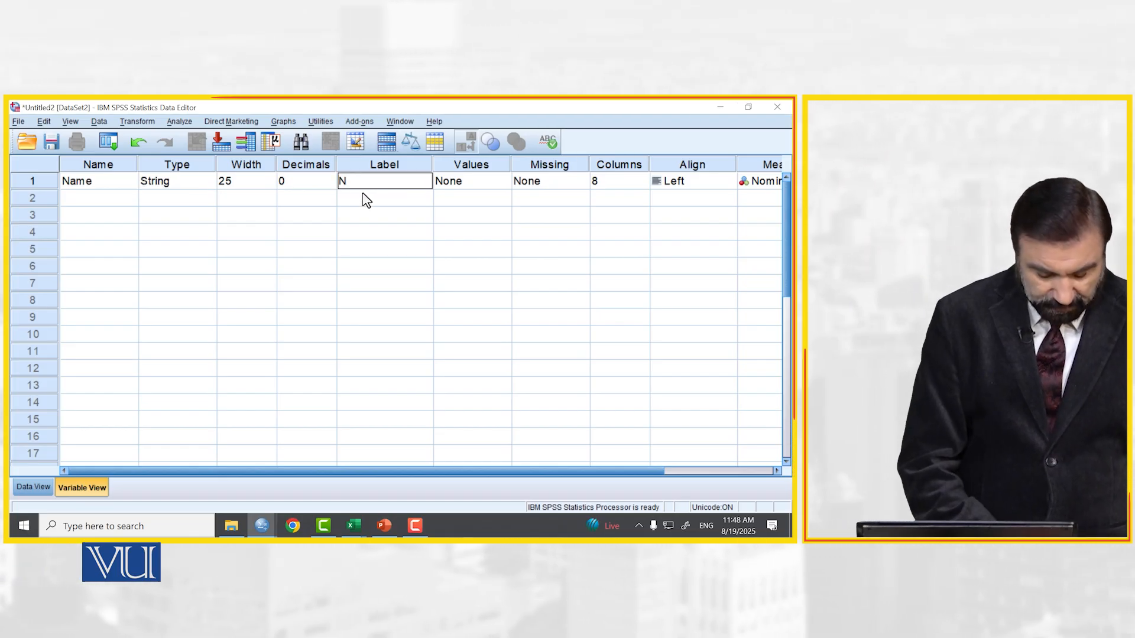
text(ame of t)
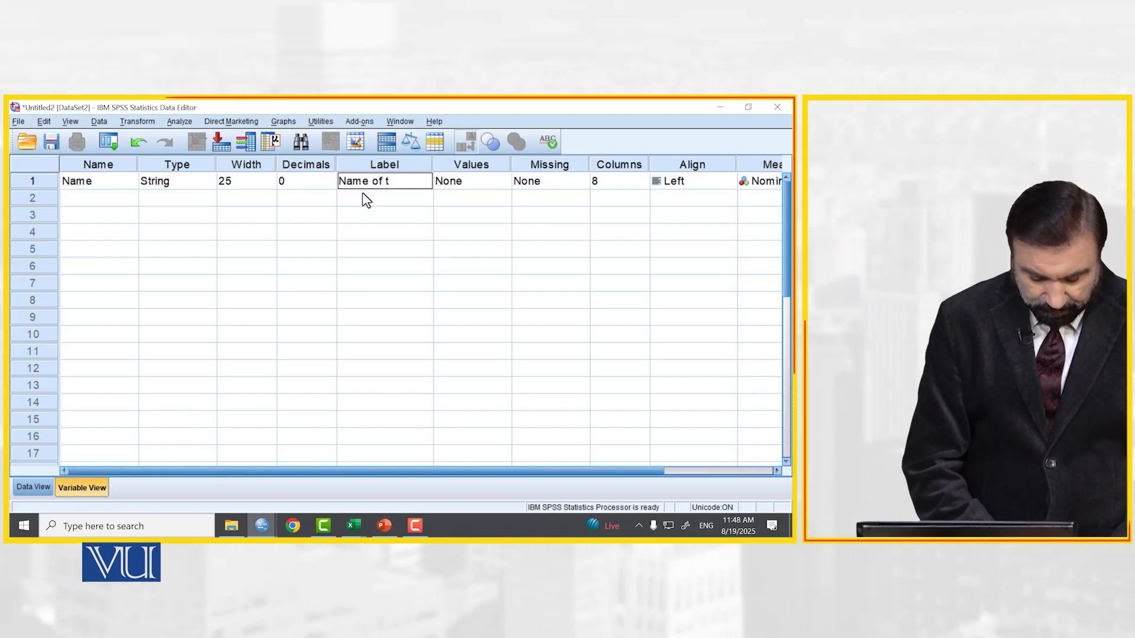
text(he Resp)
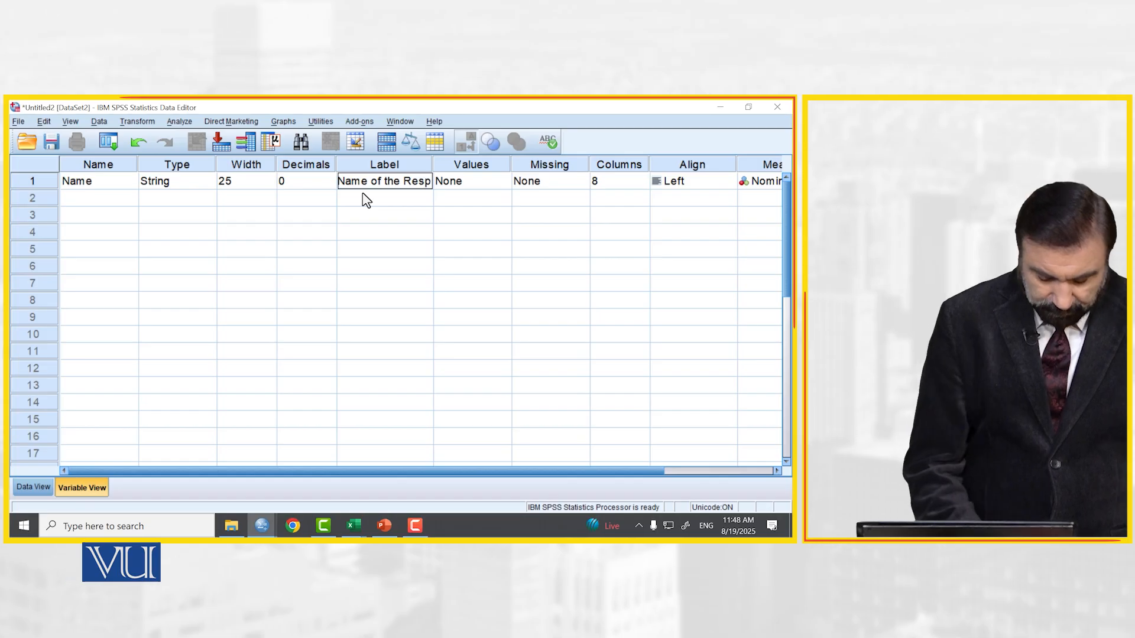
text(ondant)
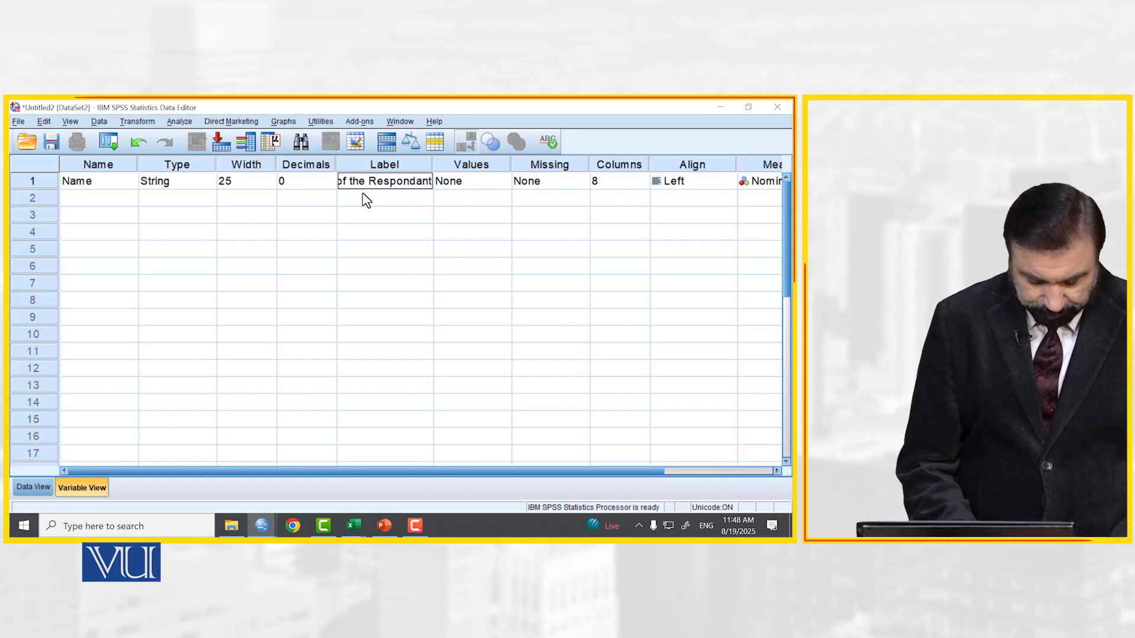
text(s)
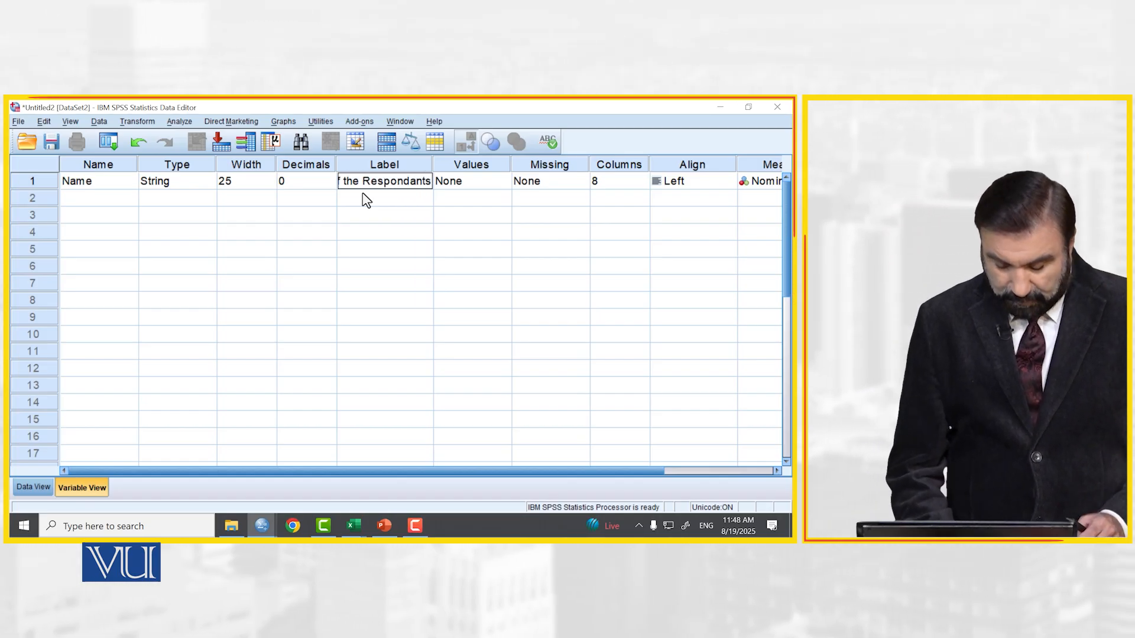
click(365, 200)
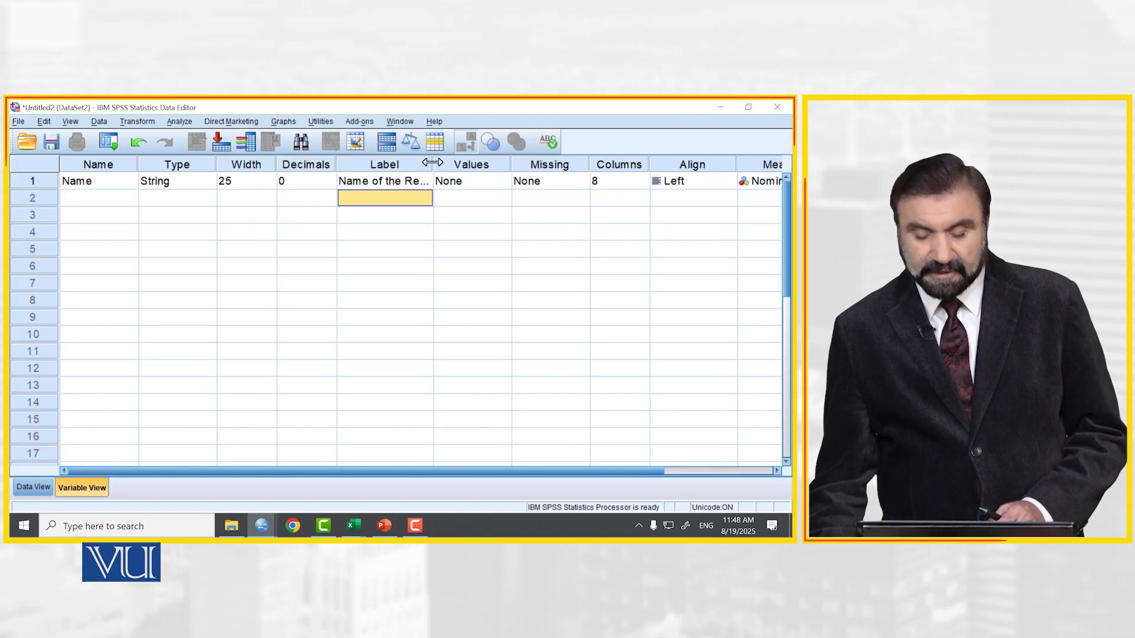
drag(431, 164, 481, 165)
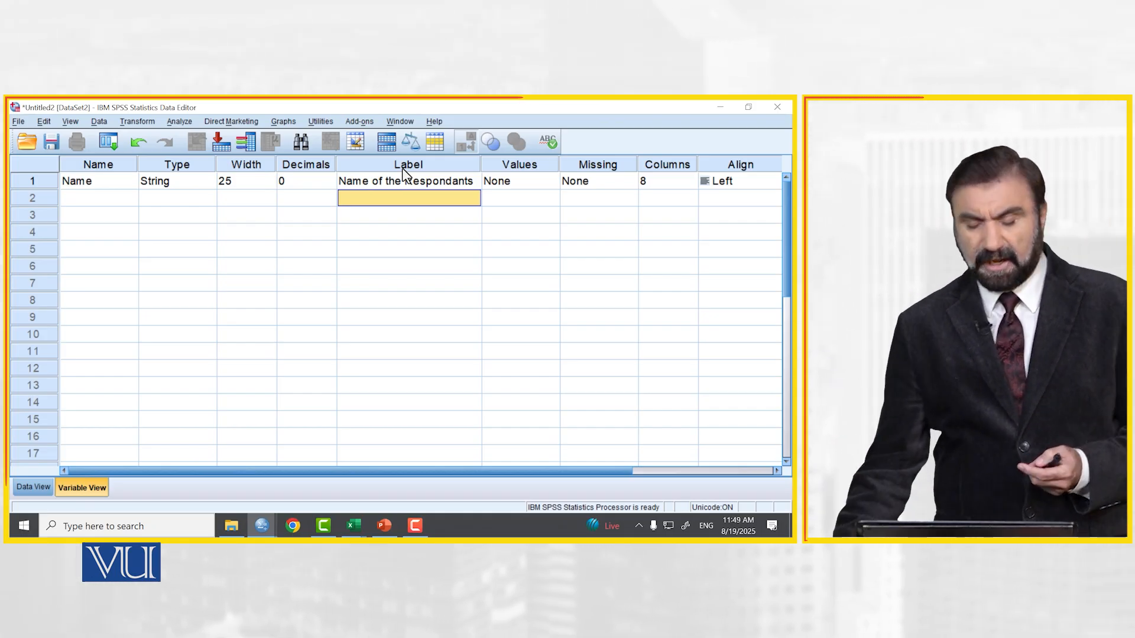
Add a second variable called Gender and set its type to String
click(99, 200)
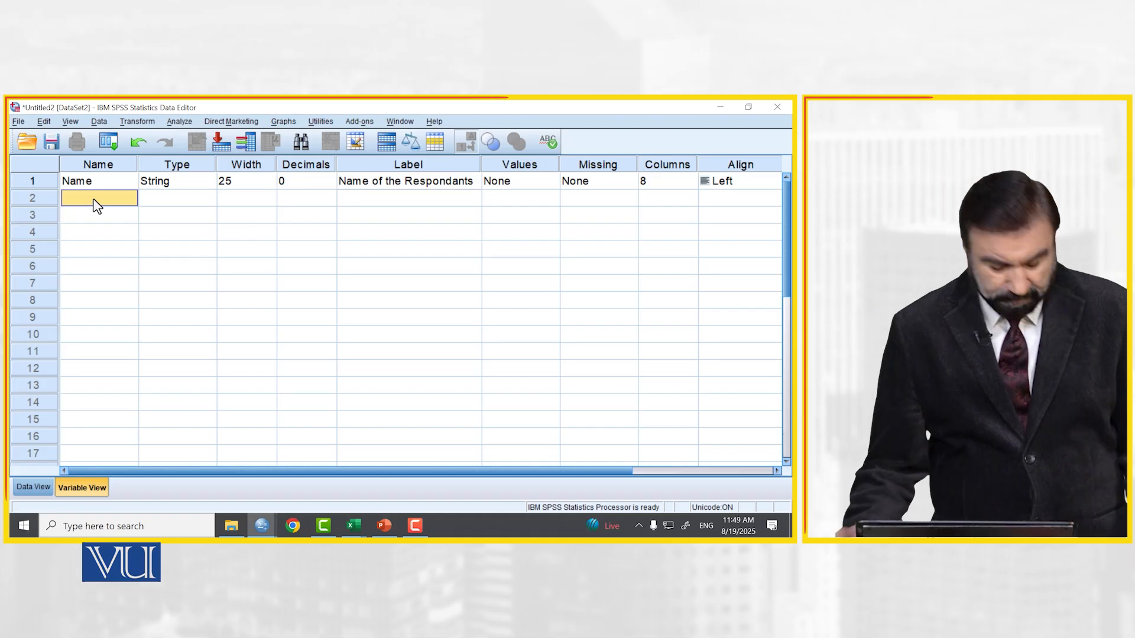
text(Gend)
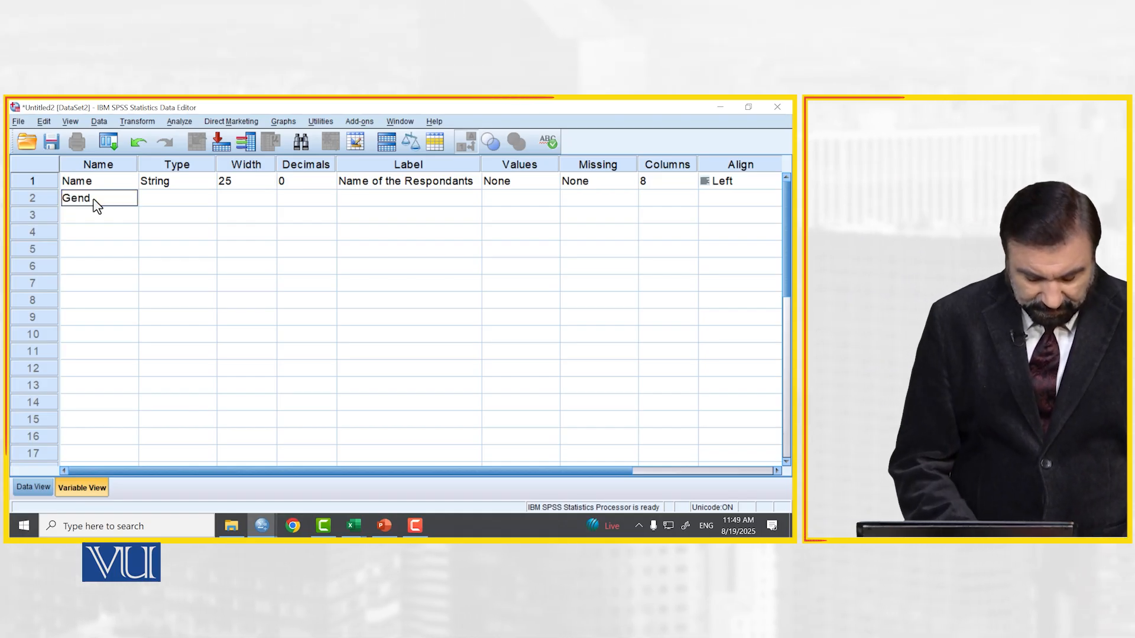
text(er)
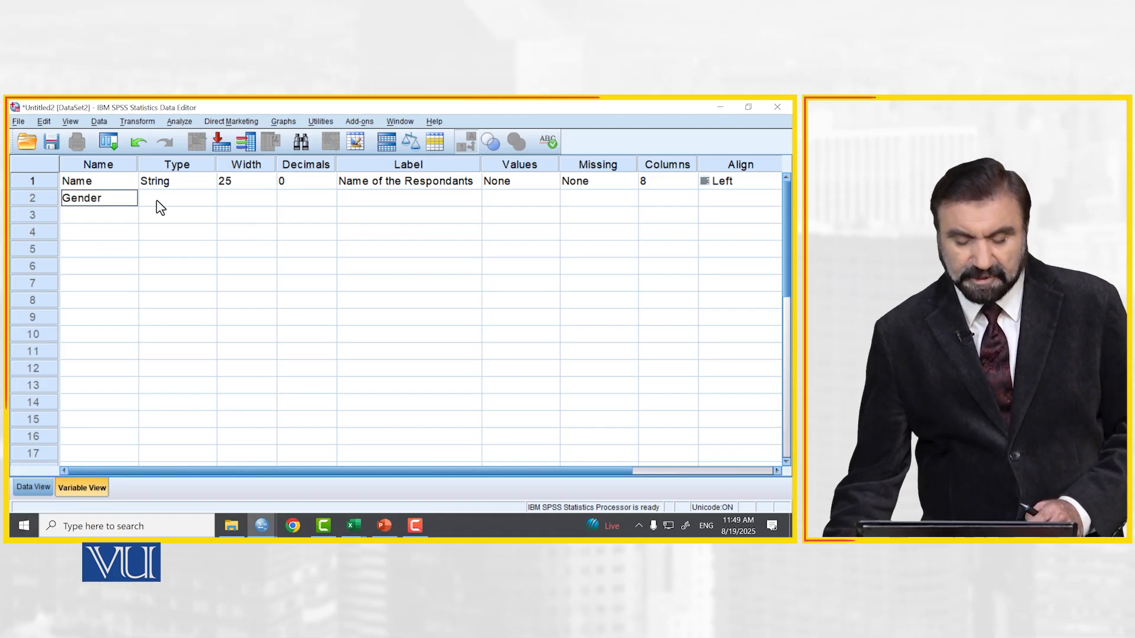
click(201, 198)
click(210, 199)
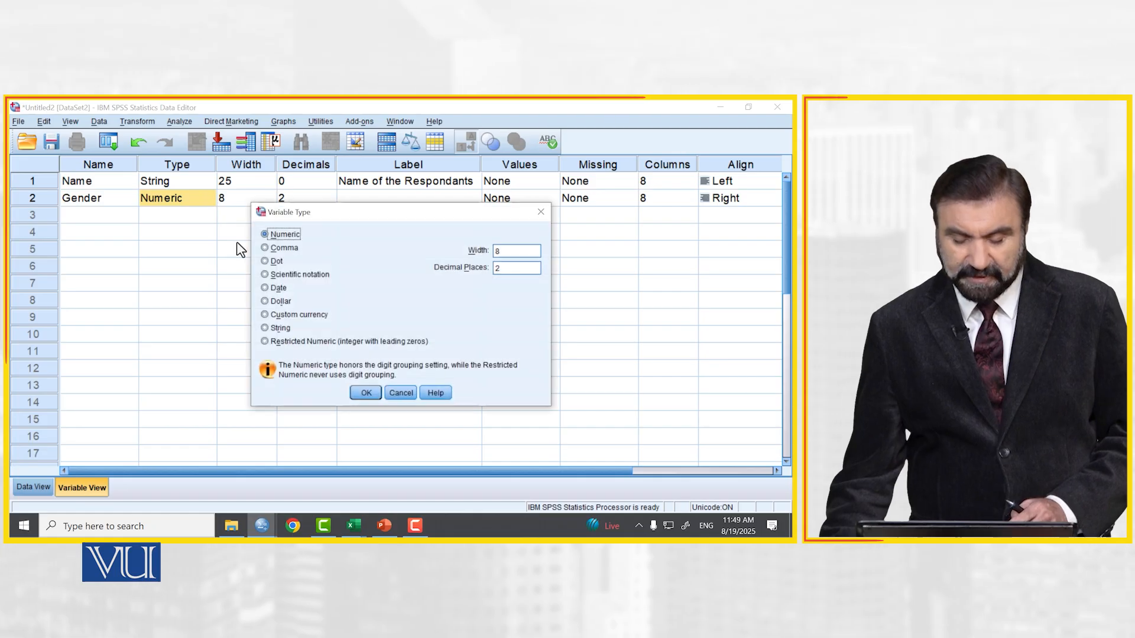
click(280, 328)
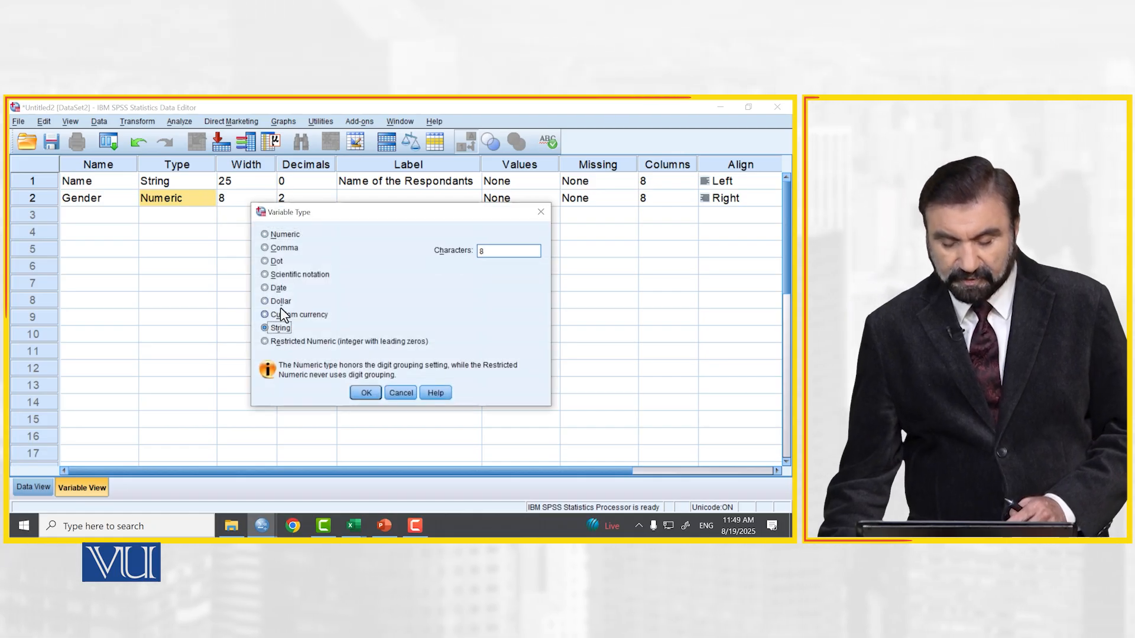
click(501, 251)
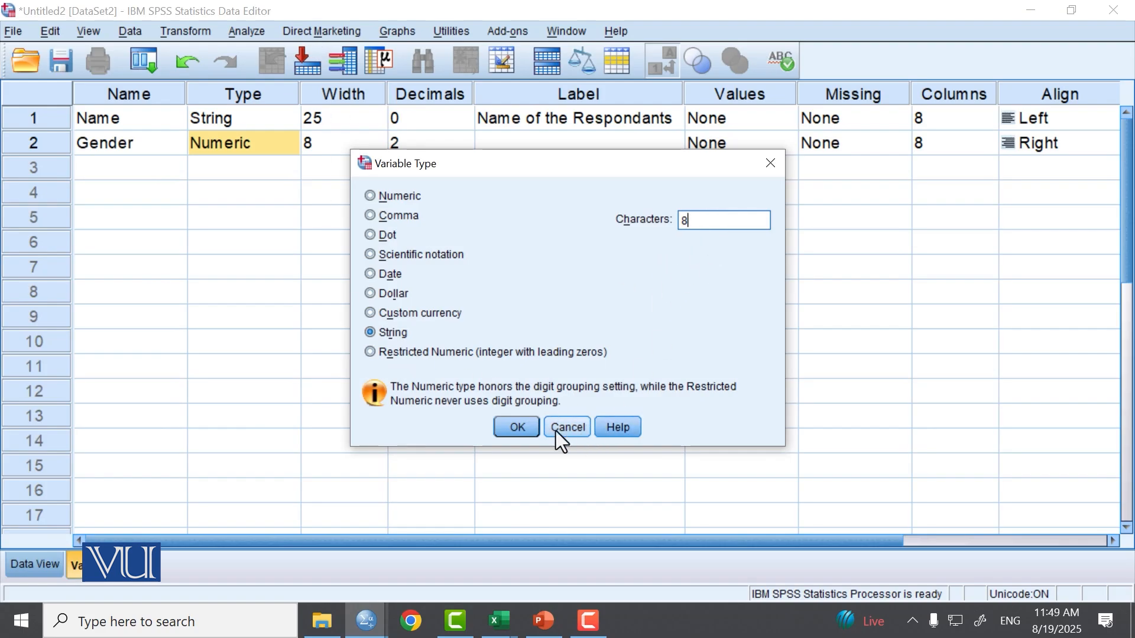
click(512, 424)
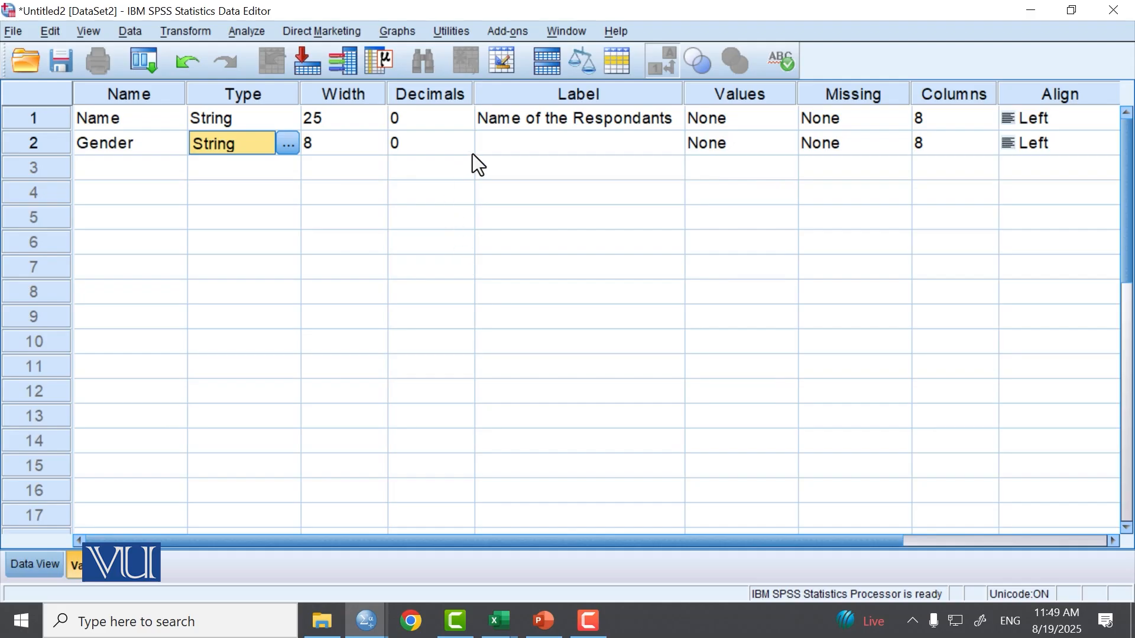
Label the Gender variable "Gender of the respondant"
click(530, 144)
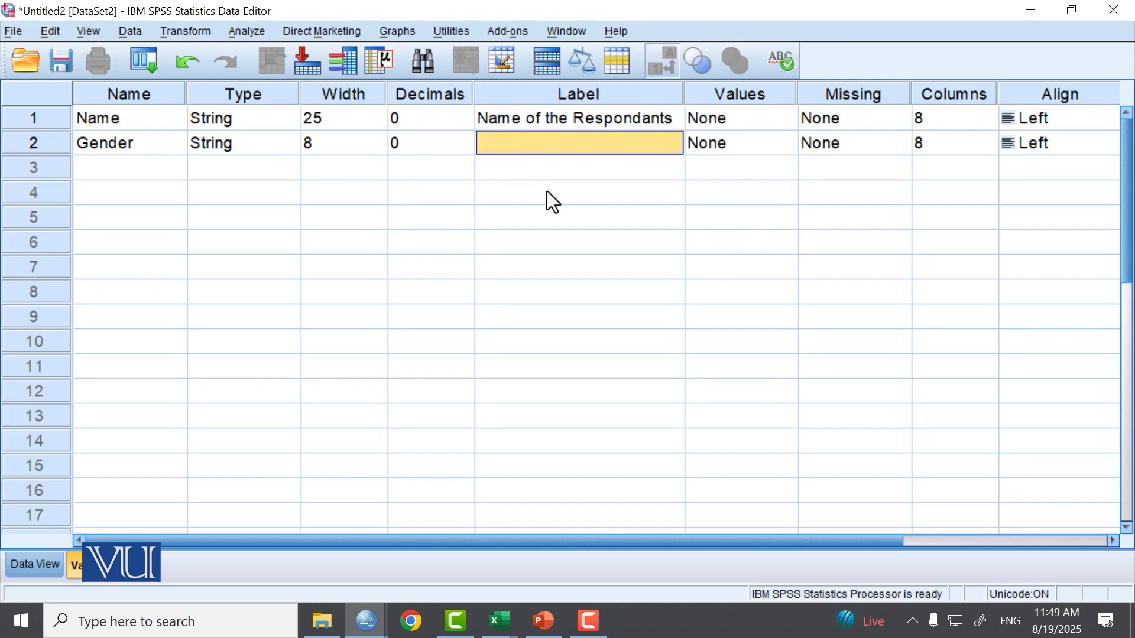
text(Gen)
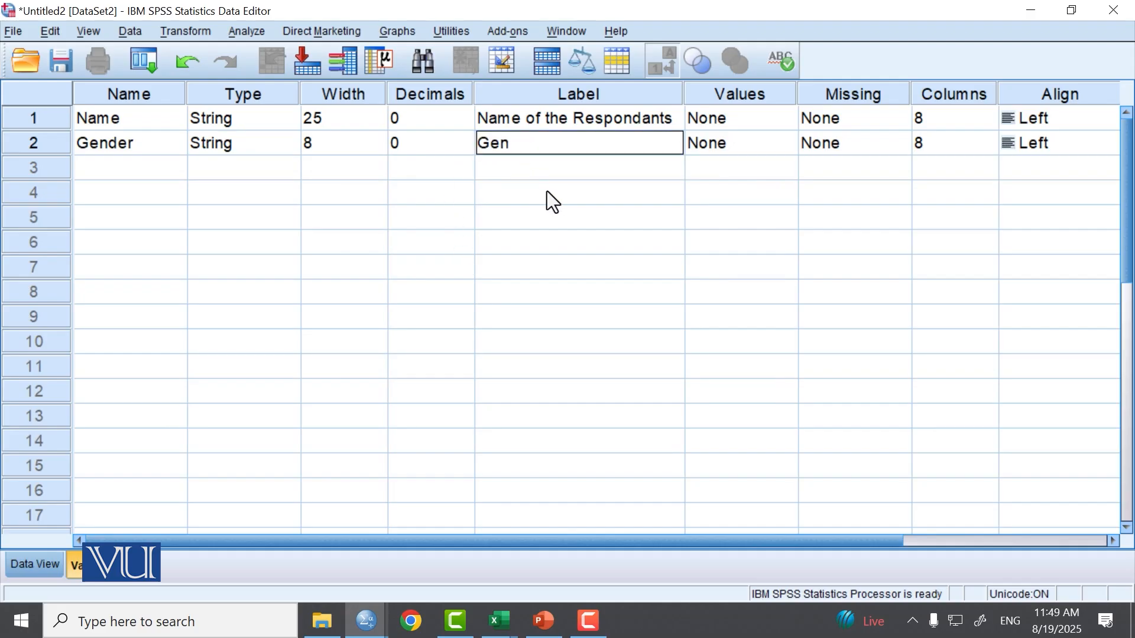
text(der of the respondant)
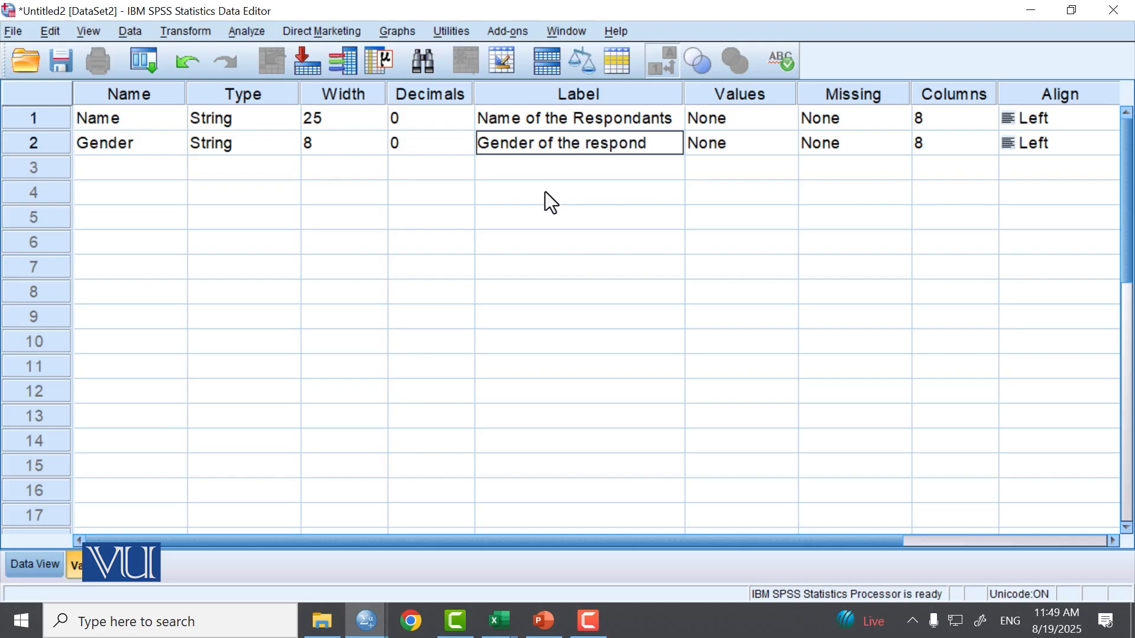
Define value labels for the Gender variable: 1 = Male and 2 = Female
click(784, 147)
click(784, 148)
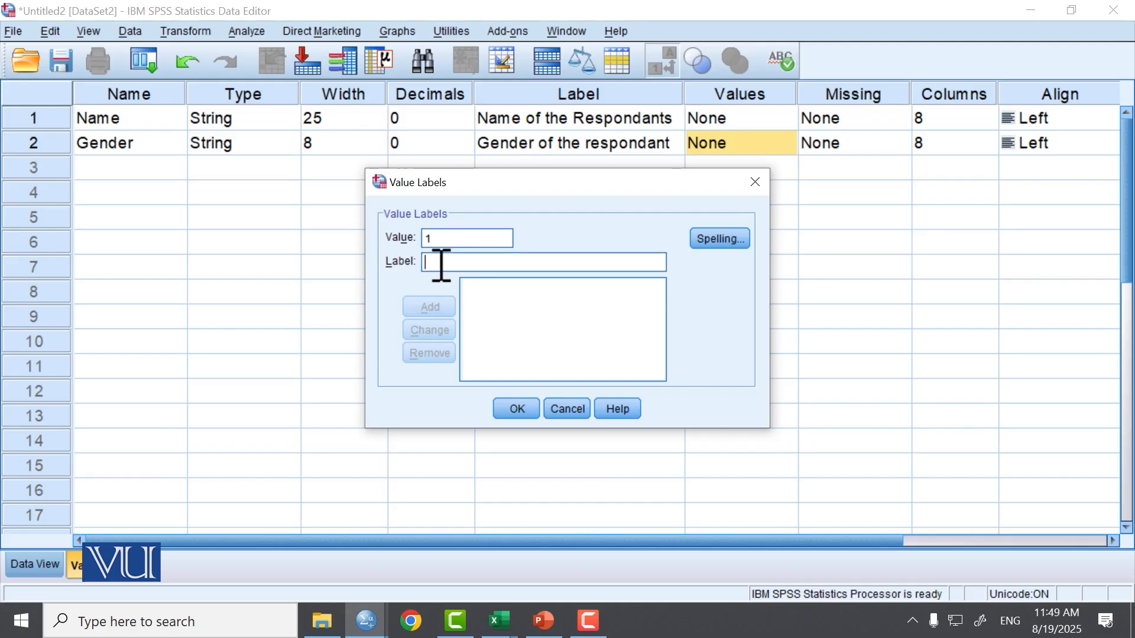
text(Ma)
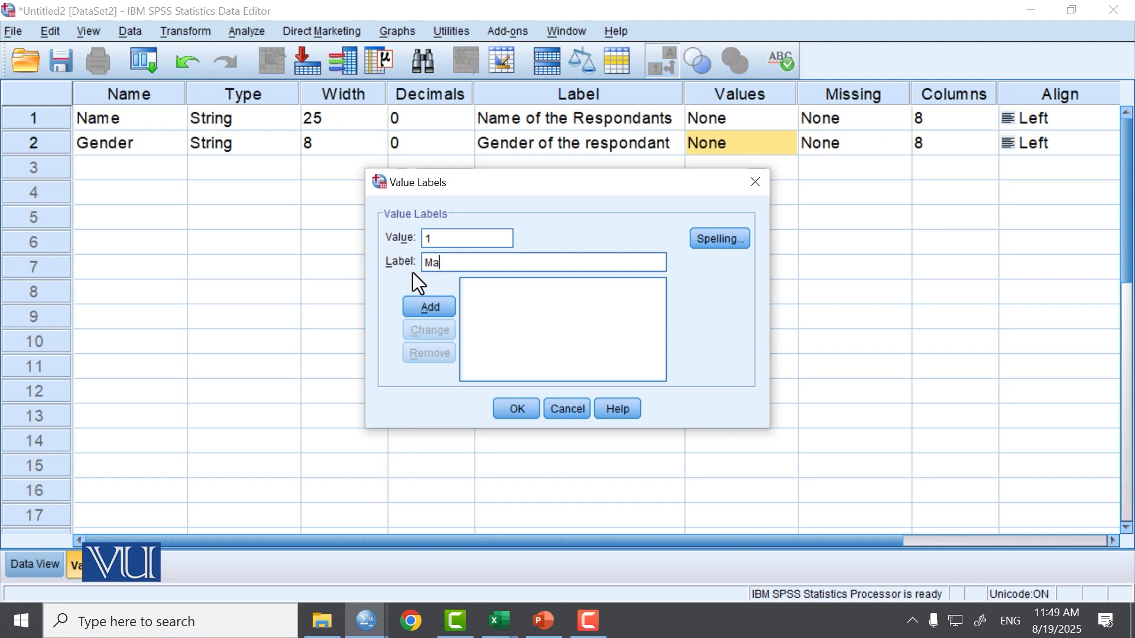
text(le)
click(418, 306)
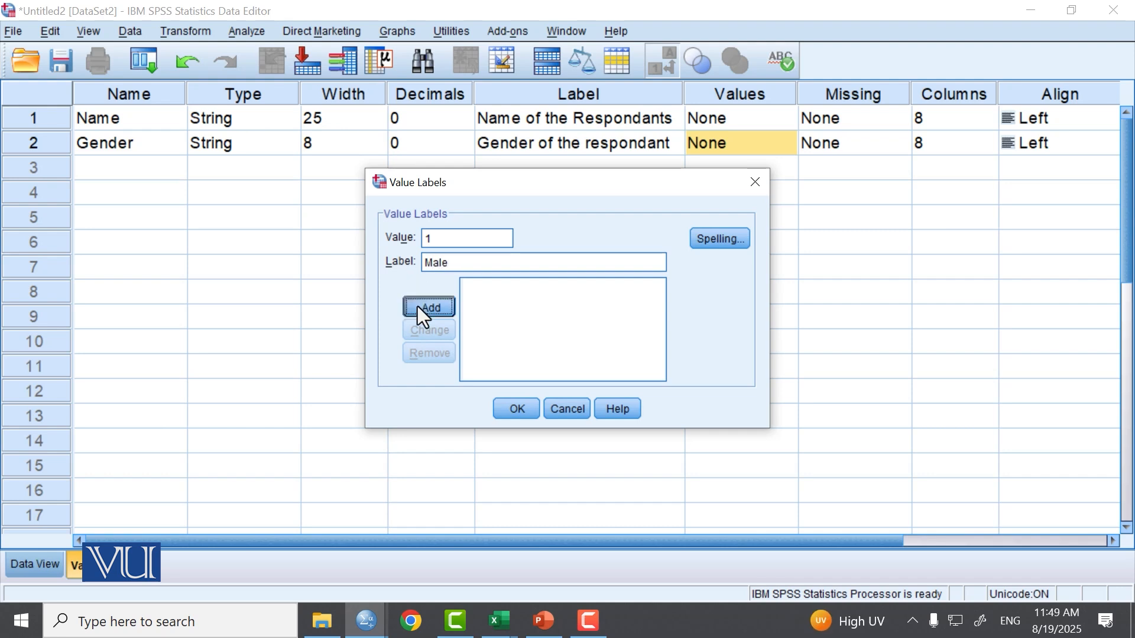
text(2)
click(443, 263)
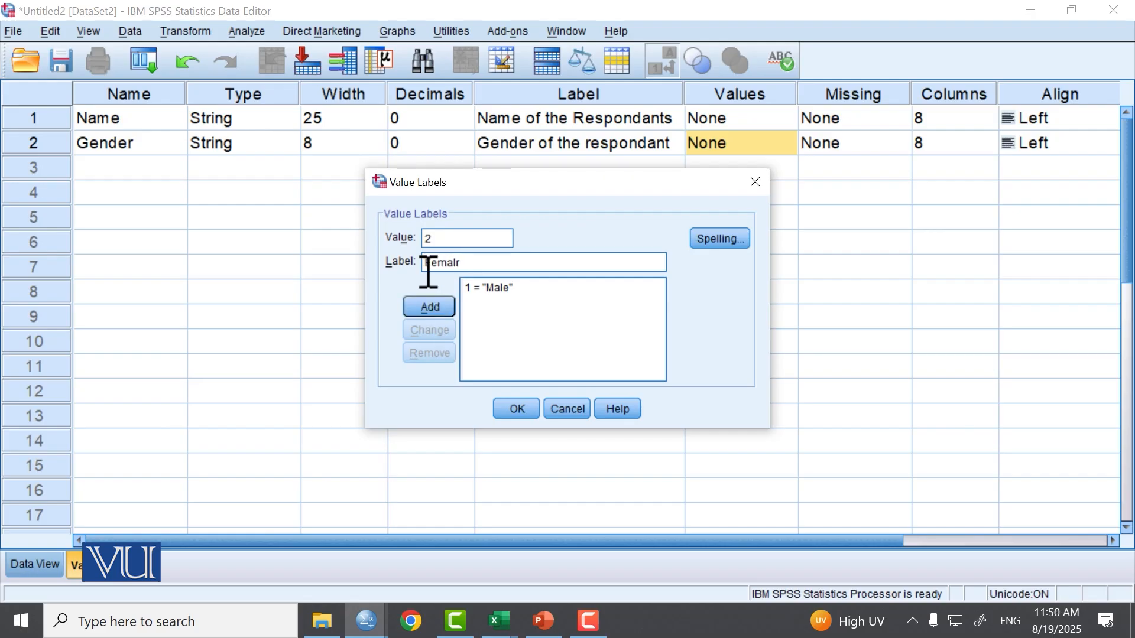
click(424, 301)
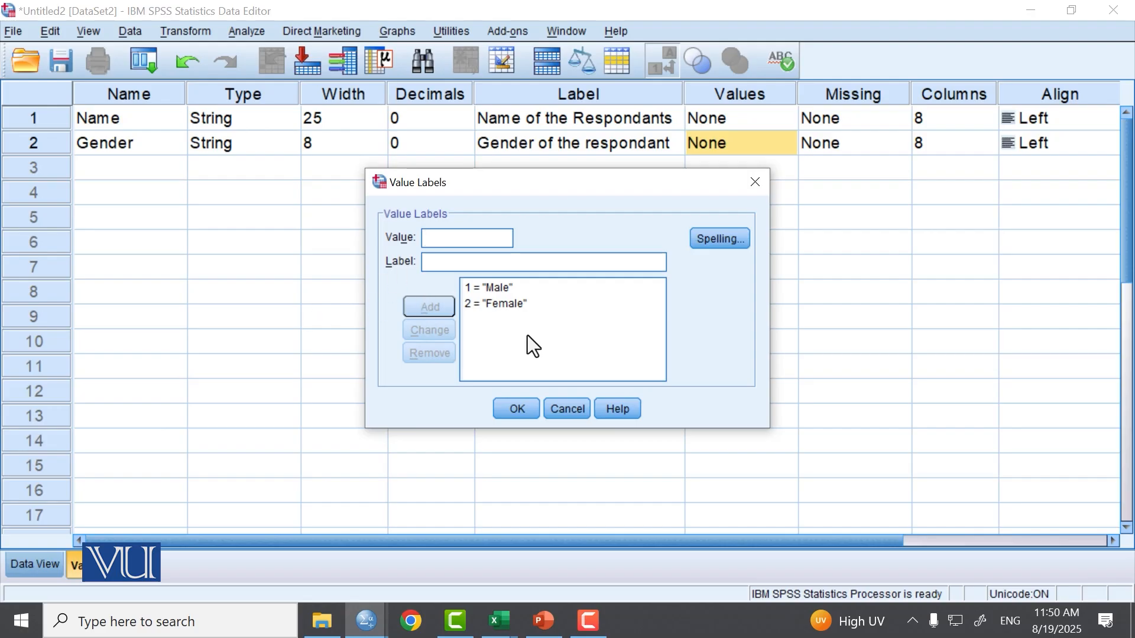
click(508, 408)
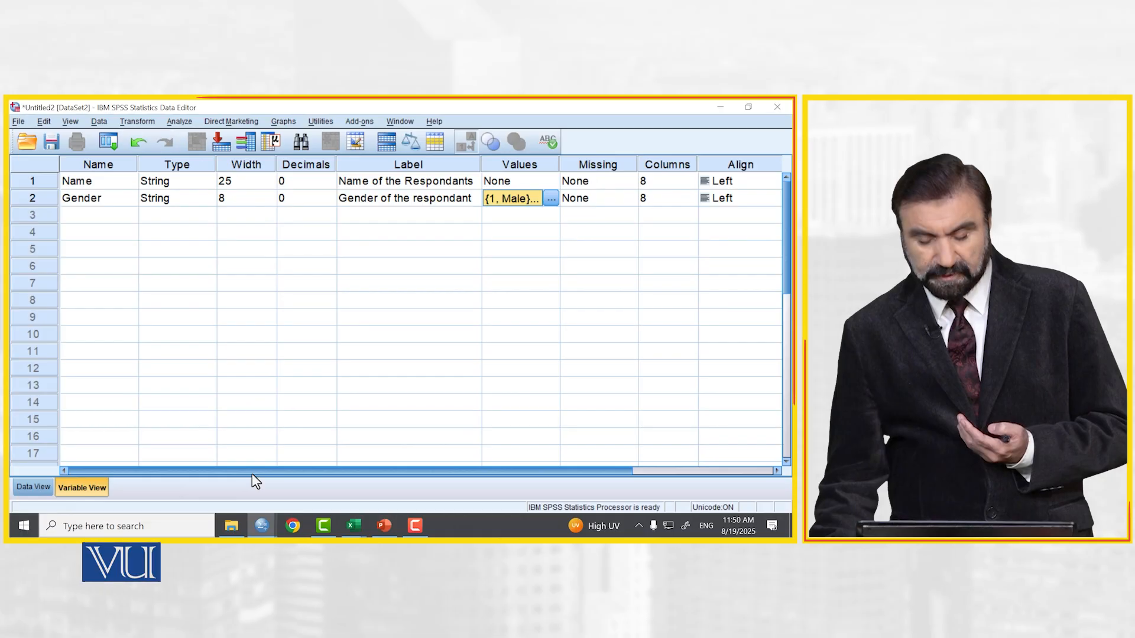
Set the Gender variable's measurement level to Nominal
scroll(252, 474, right, 3)
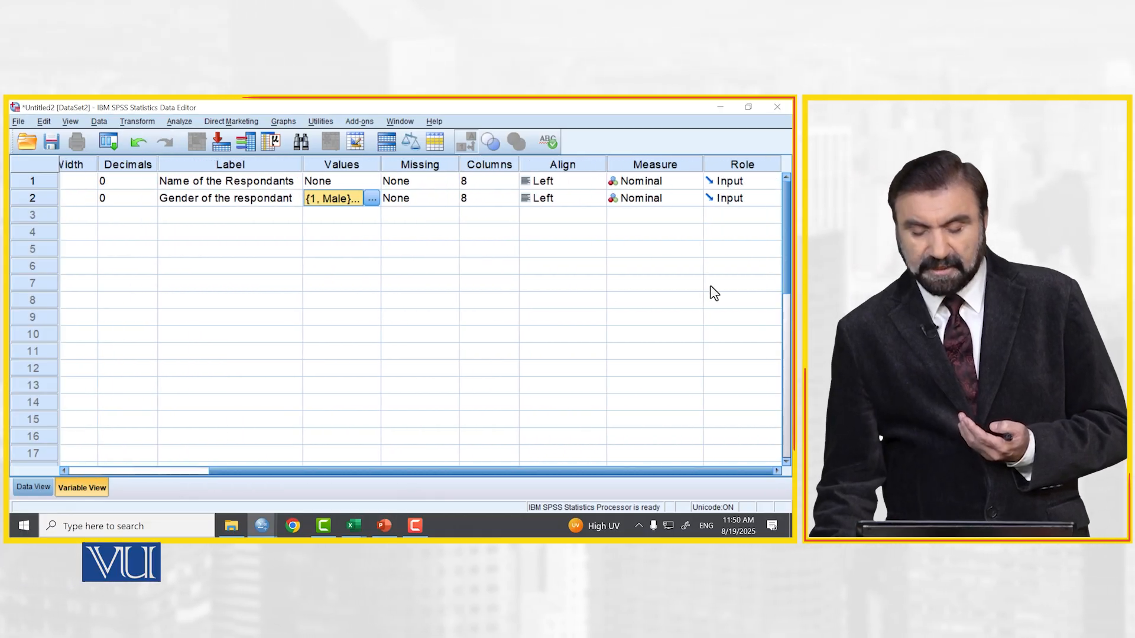
click(693, 198)
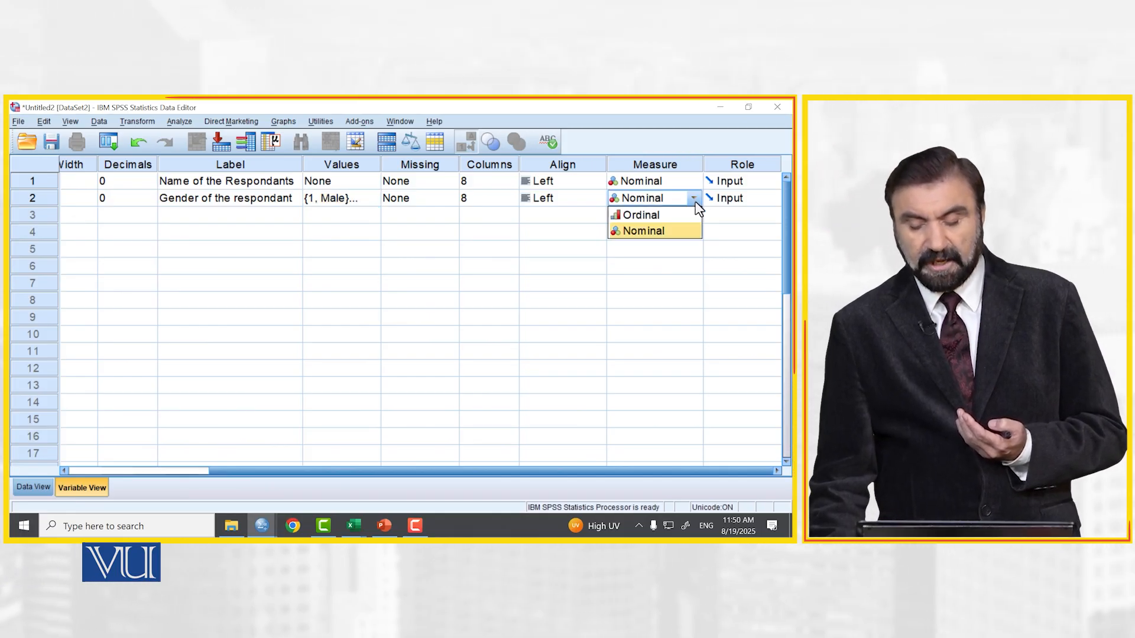
click(689, 232)
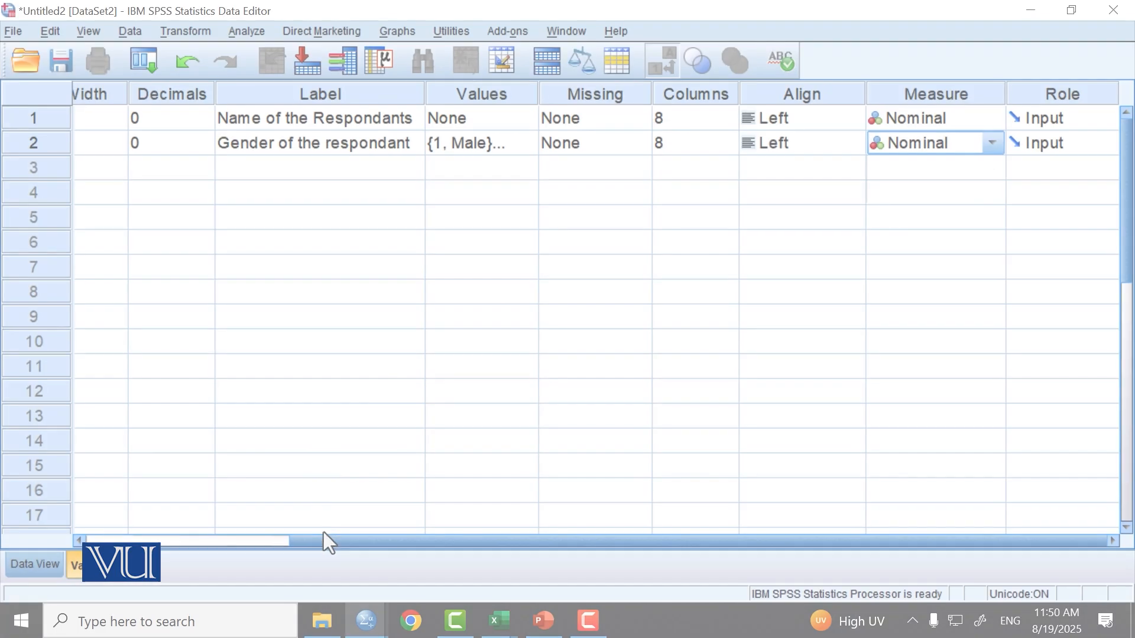
Add a third variable called Qualification and set its type to String
drag(227, 472, 11, 467)
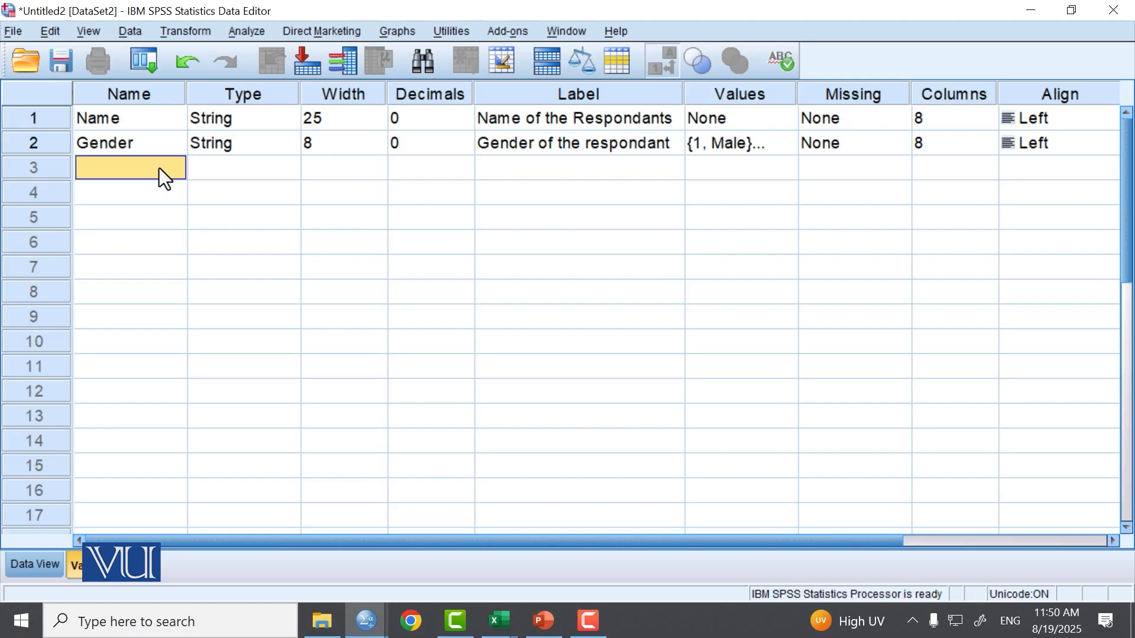
text(Qualification)
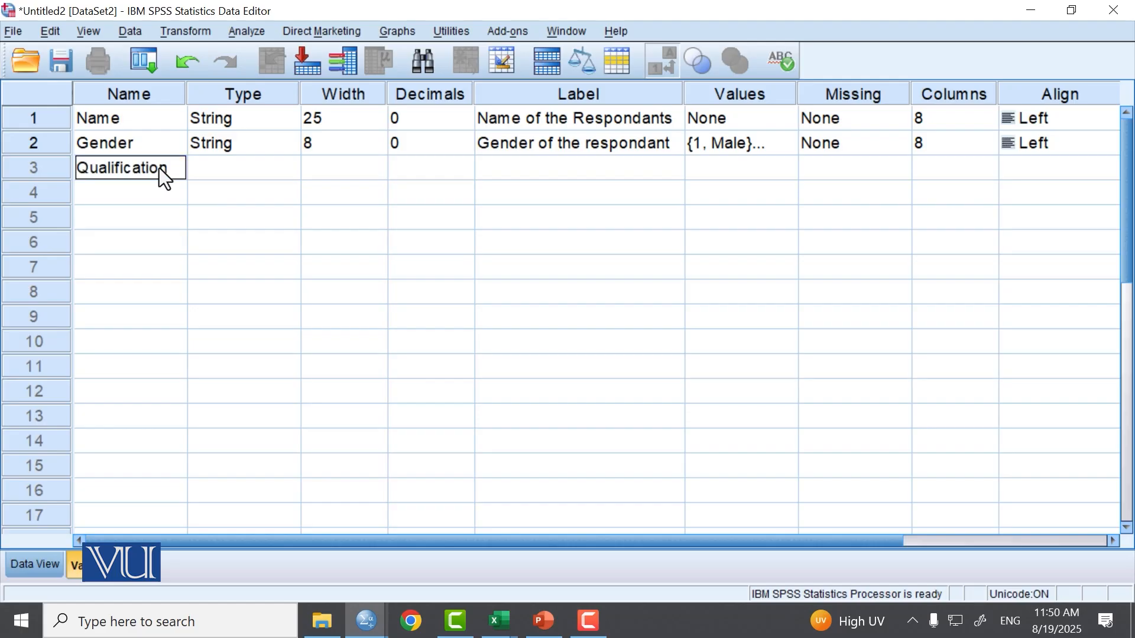
click(291, 166)
click(291, 169)
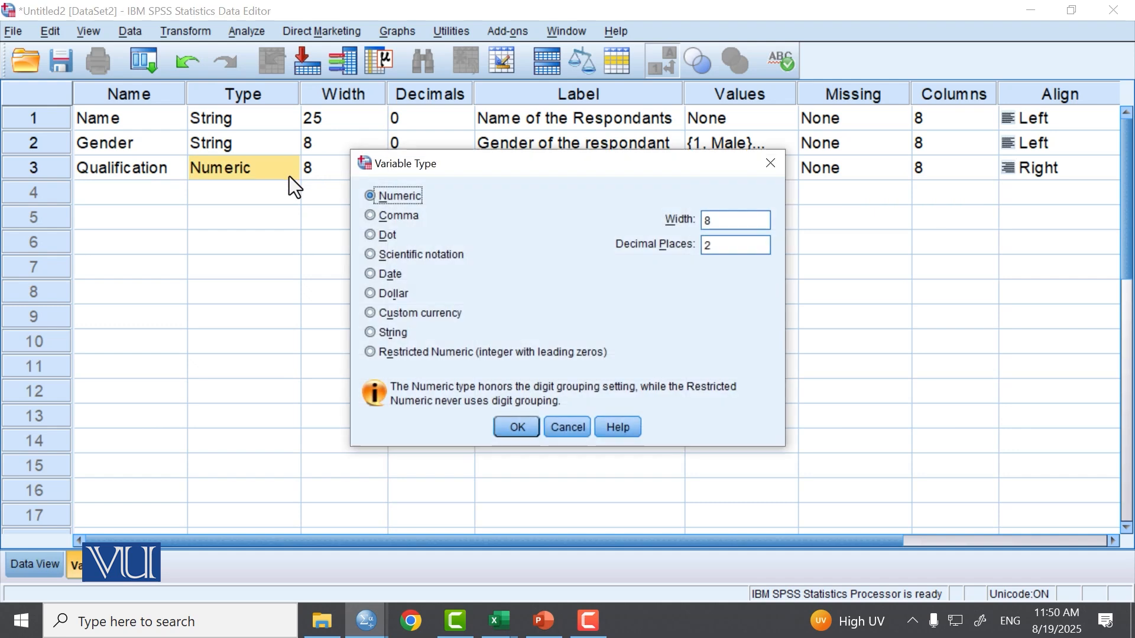
click(406, 336)
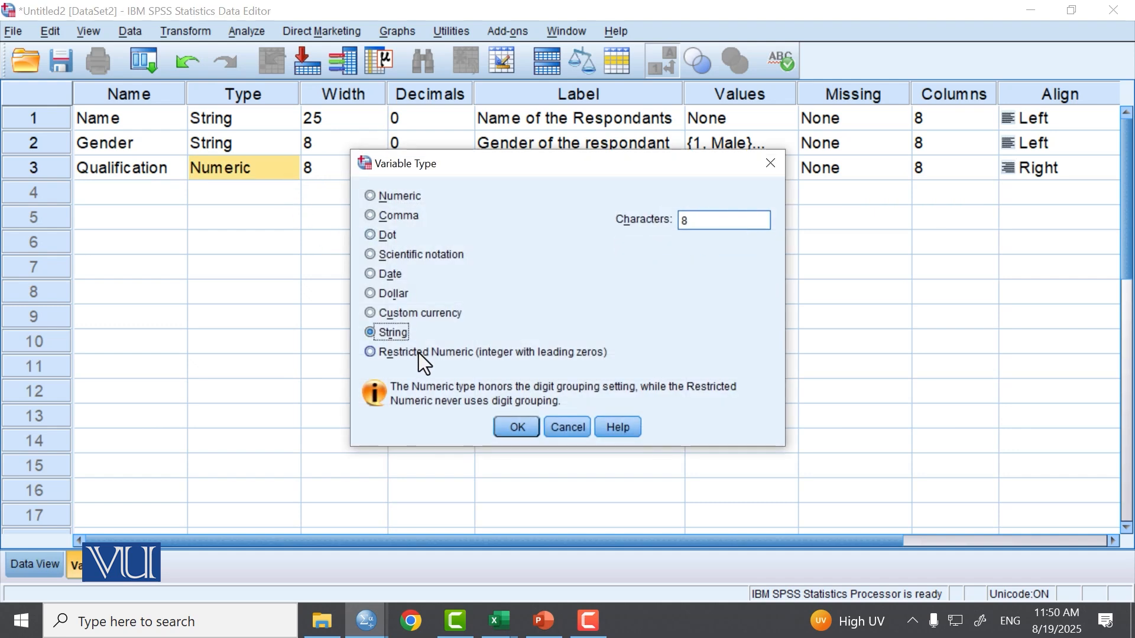
click(506, 424)
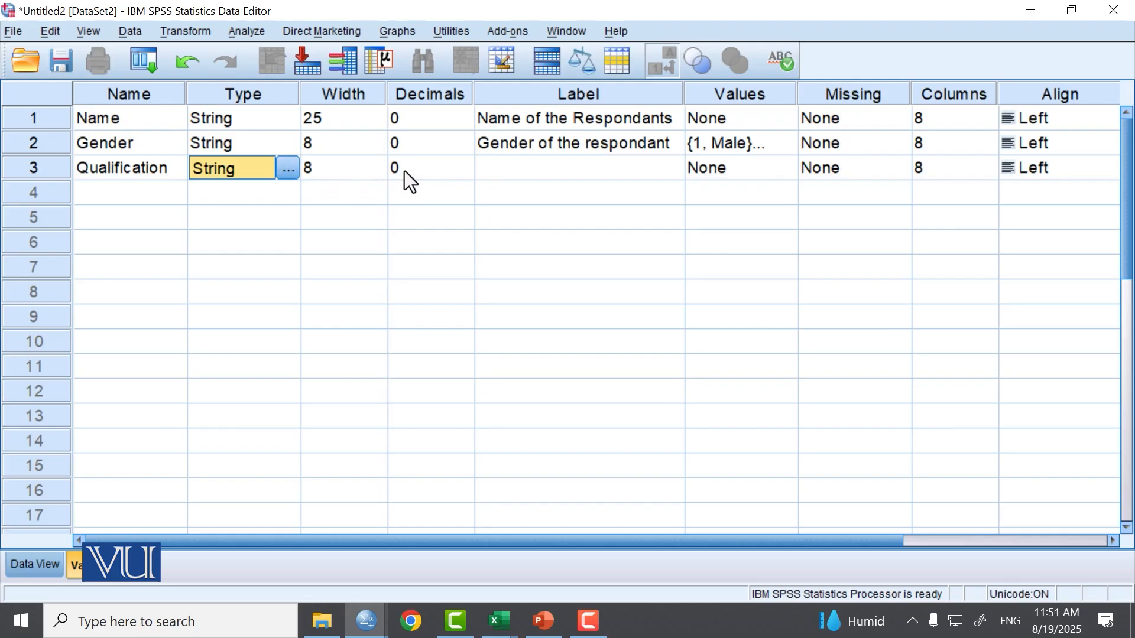
Define value labels for the Qualification variable: 1 = Matric, 2 = FSc and 3 = Beyond
click(768, 169)
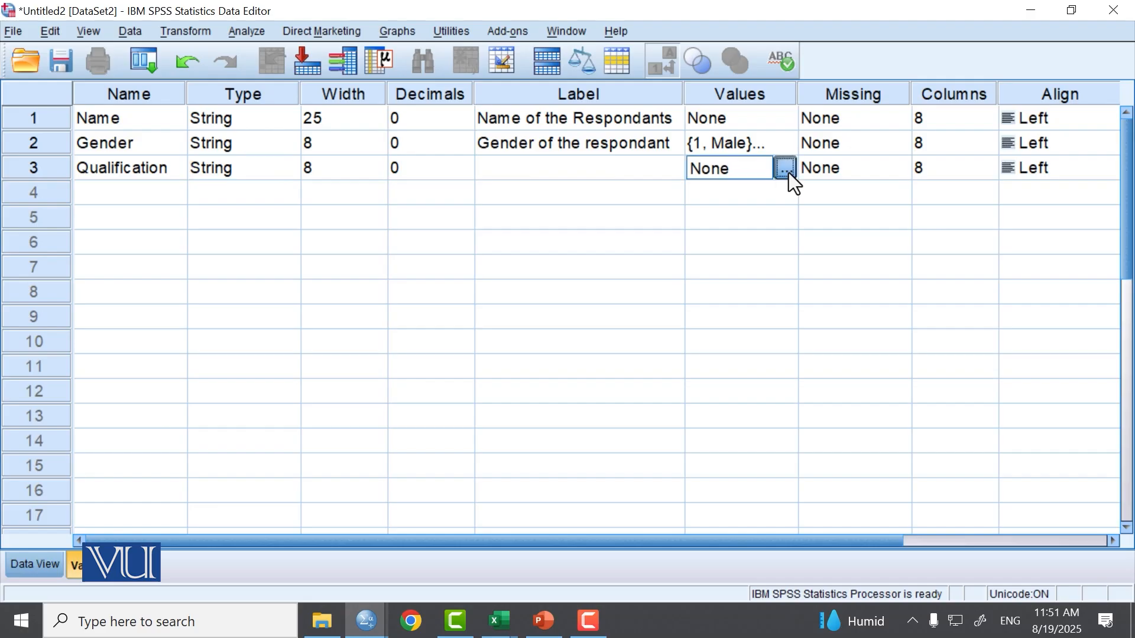
click(786, 170)
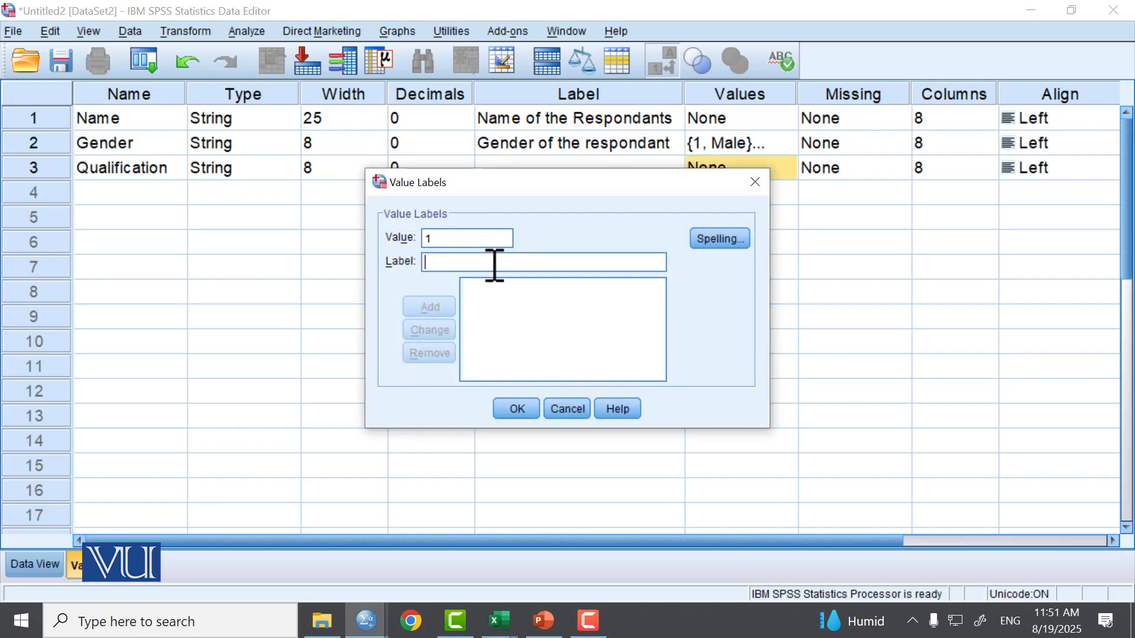
text(Matric)
click(448, 307)
text(2)
click(435, 262)
text(FSc)
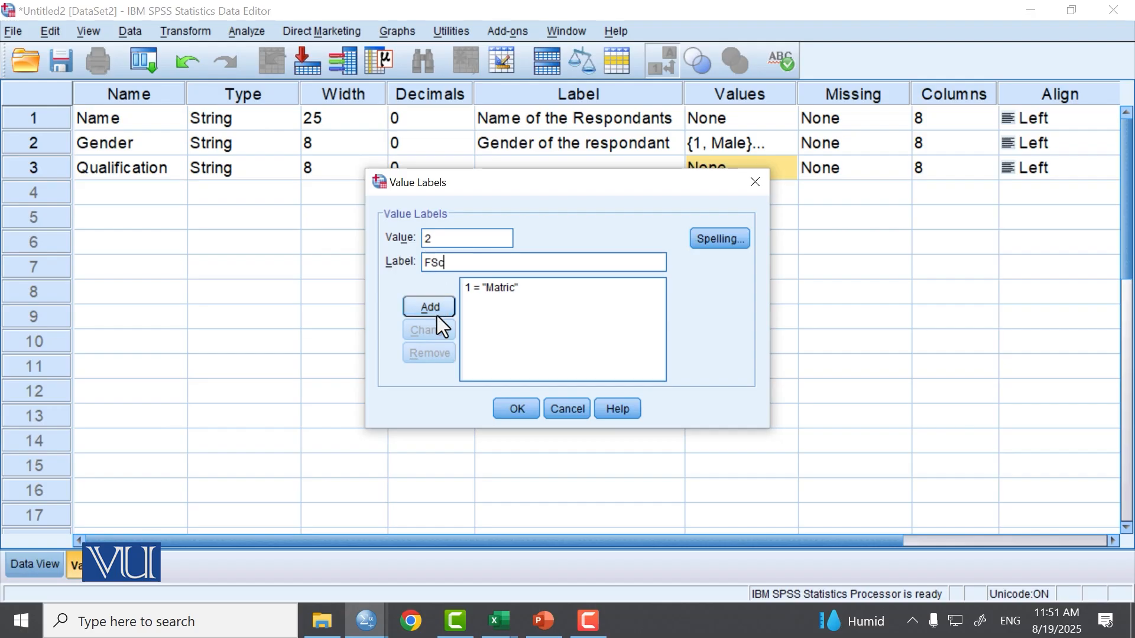
click(437, 307)
text(3)
click(455, 256)
text(Beyond)
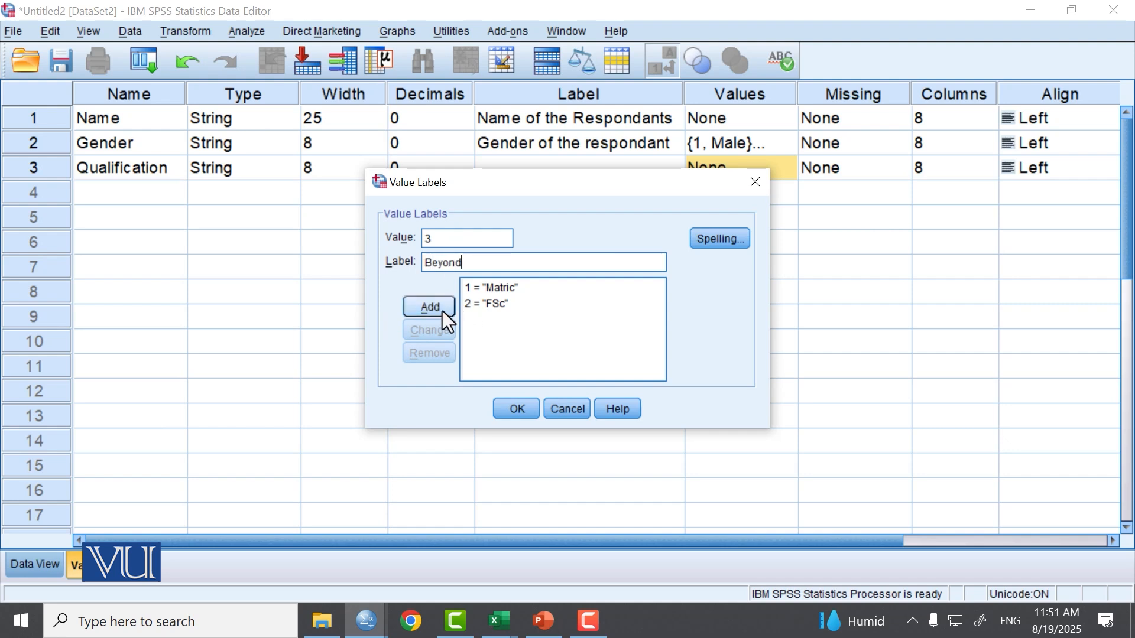
click(442, 311)
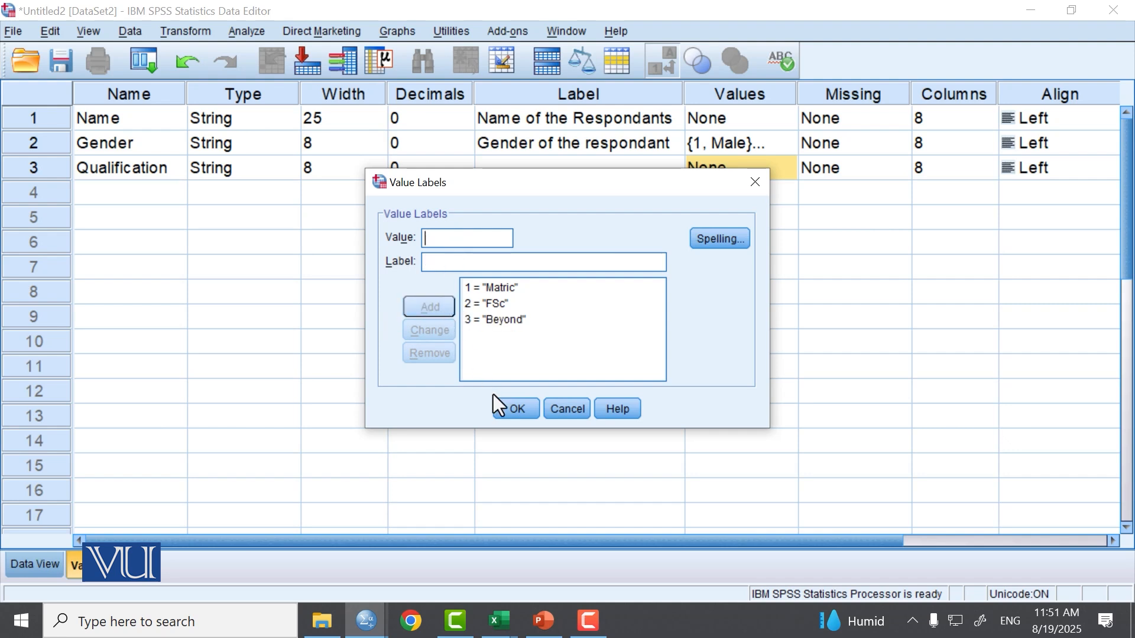
click(513, 408)
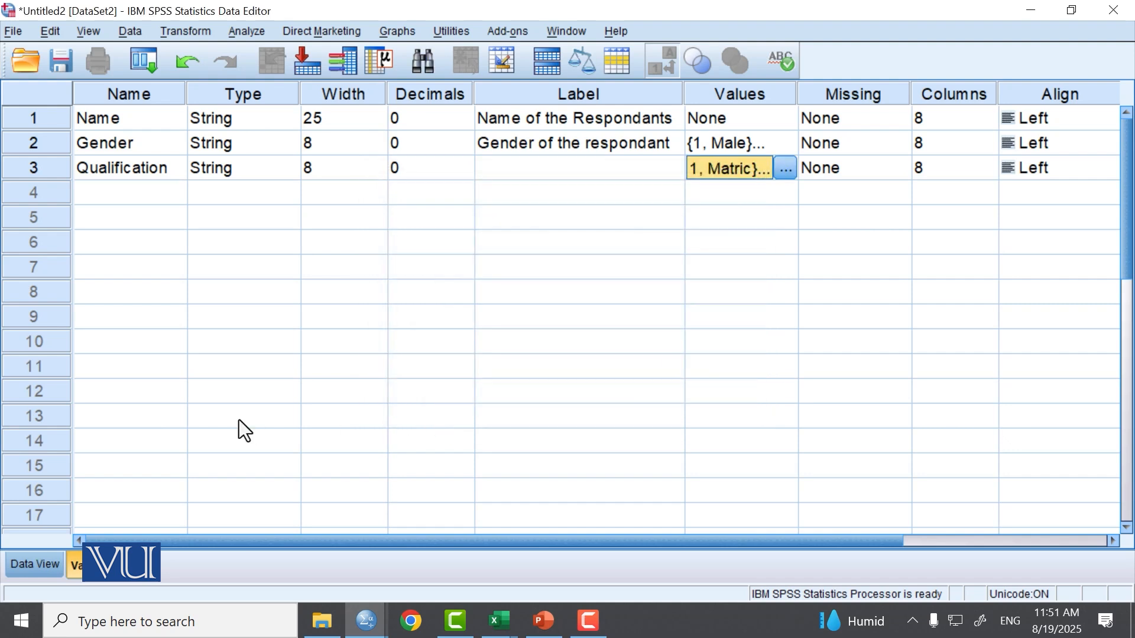
Add a fourth variable called Age, keeping it Numeric, and set its decimals to 0
click(138, 198)
text(Age)
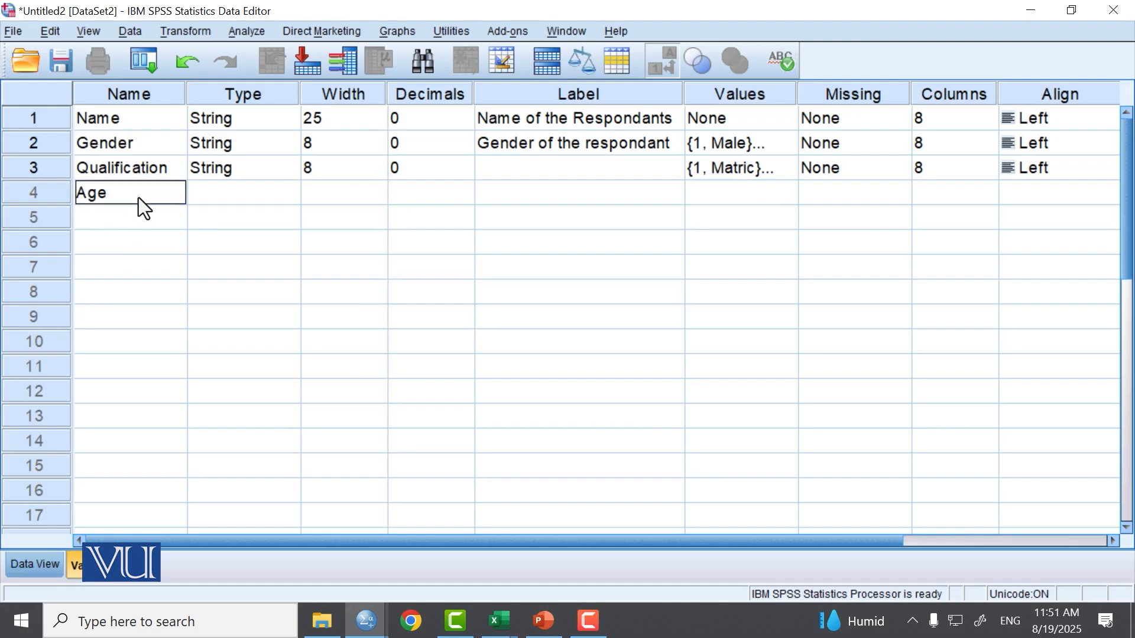
click(197, 191)
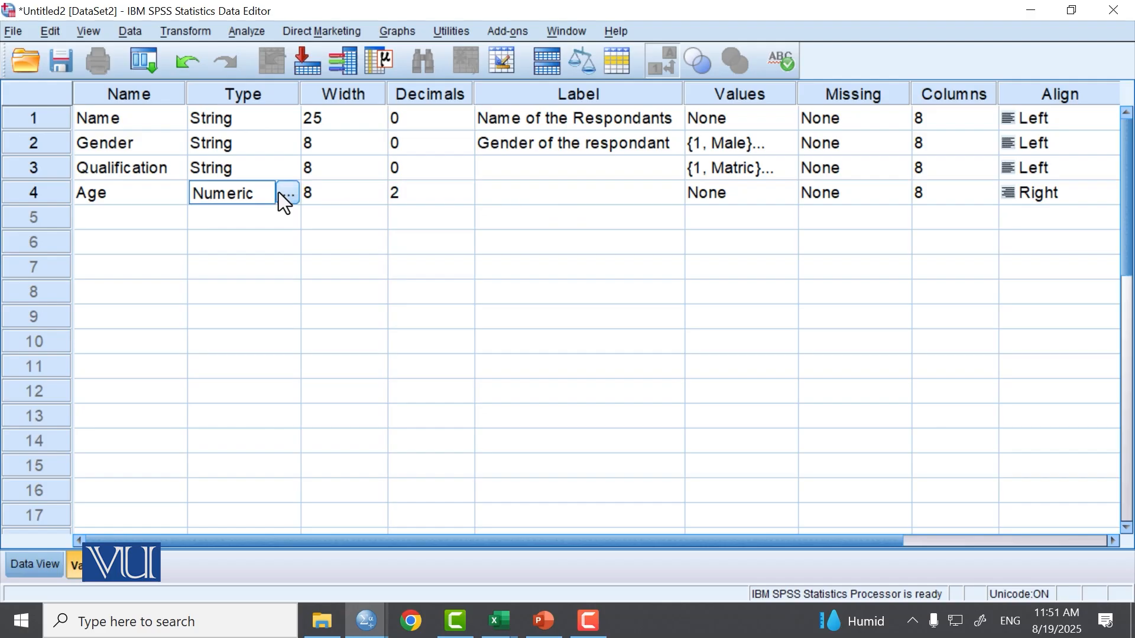
click(466, 196)
click(467, 198)
click(467, 198)
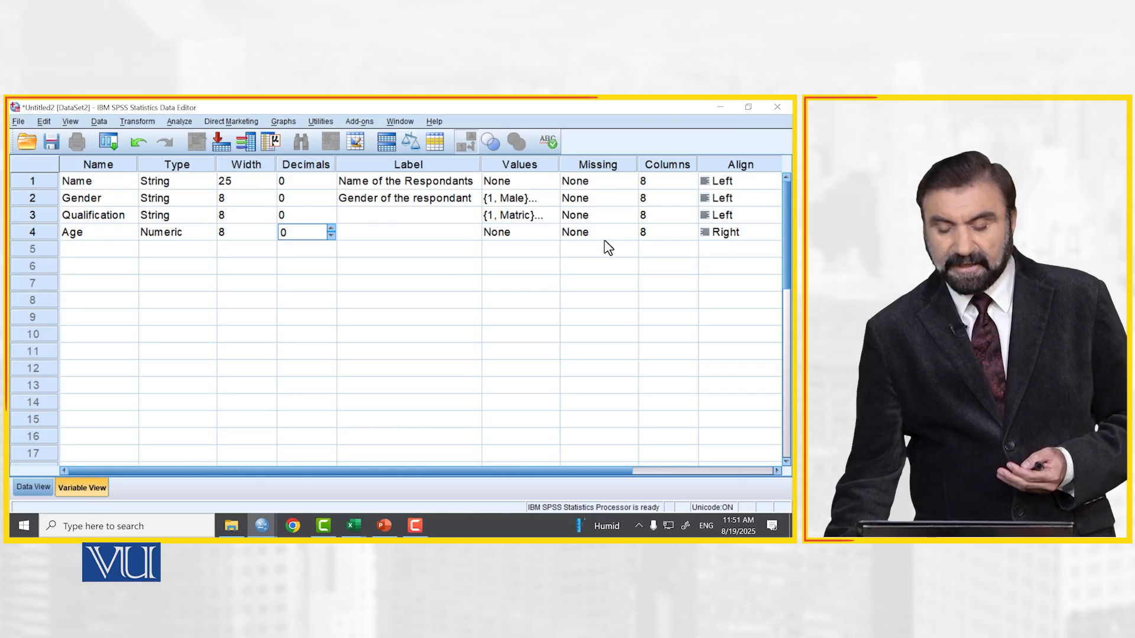
Check the value labels defined for the Gender variable without changing them
click(536, 197)
click(552, 199)
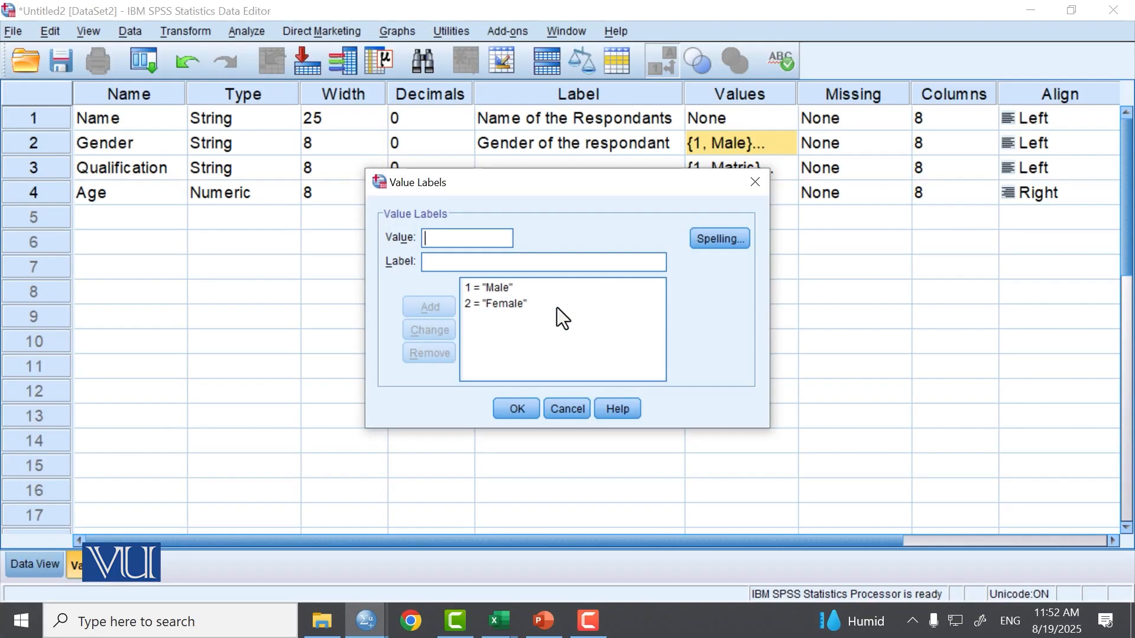
click(561, 408)
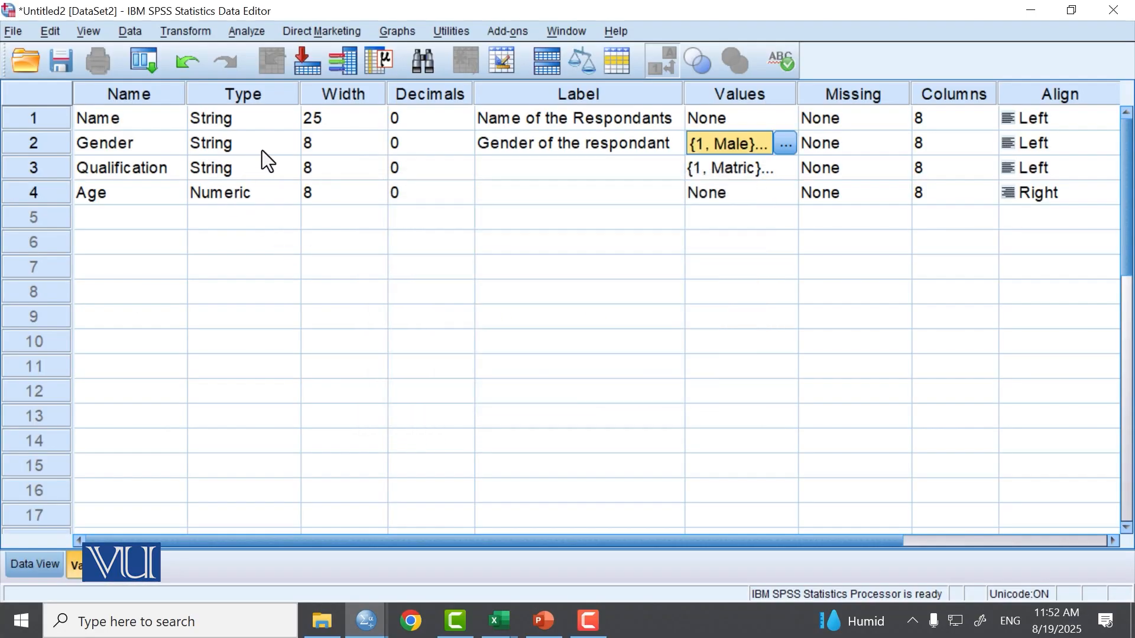
Change the Gender variable's type from String to Numeric, with width 8 and 0 decimal places
double_click(293, 146)
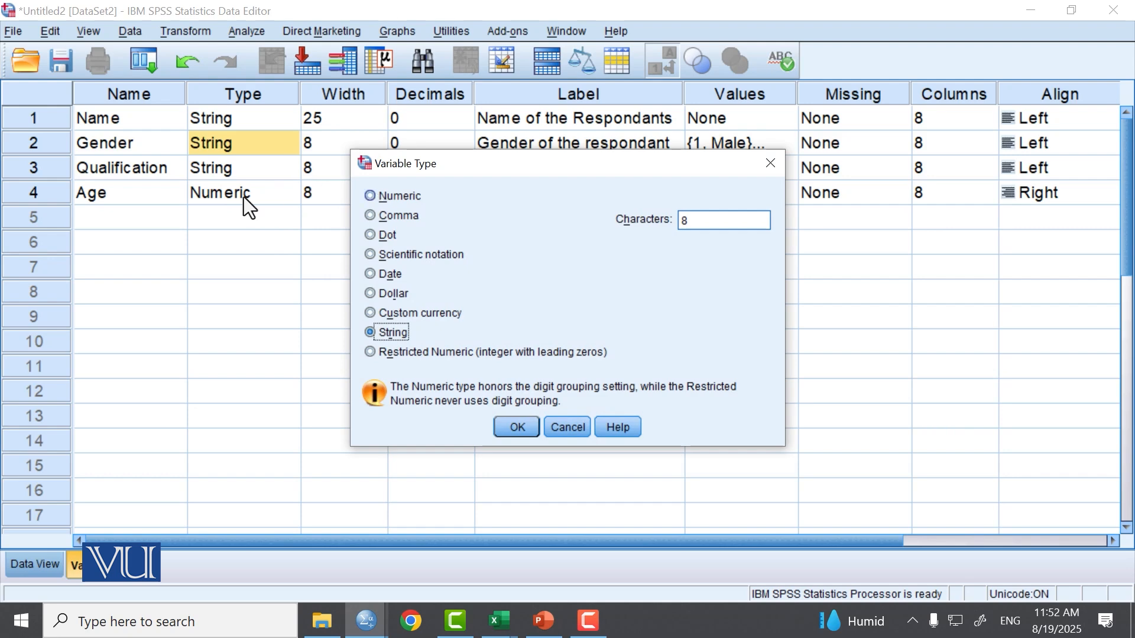
click(412, 198)
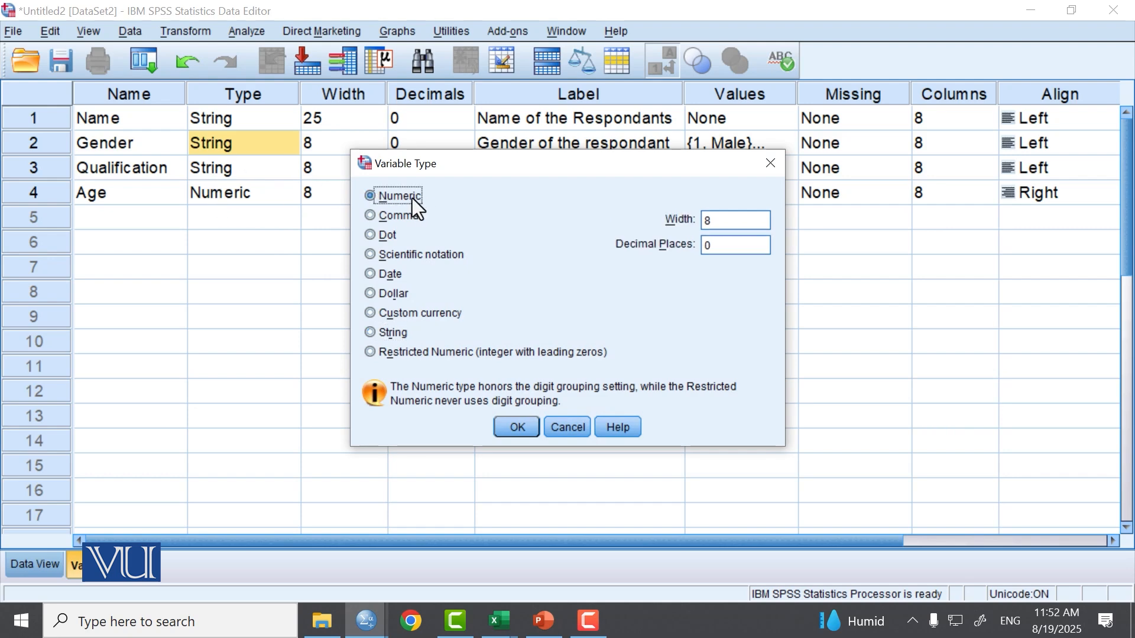
click(506, 425)
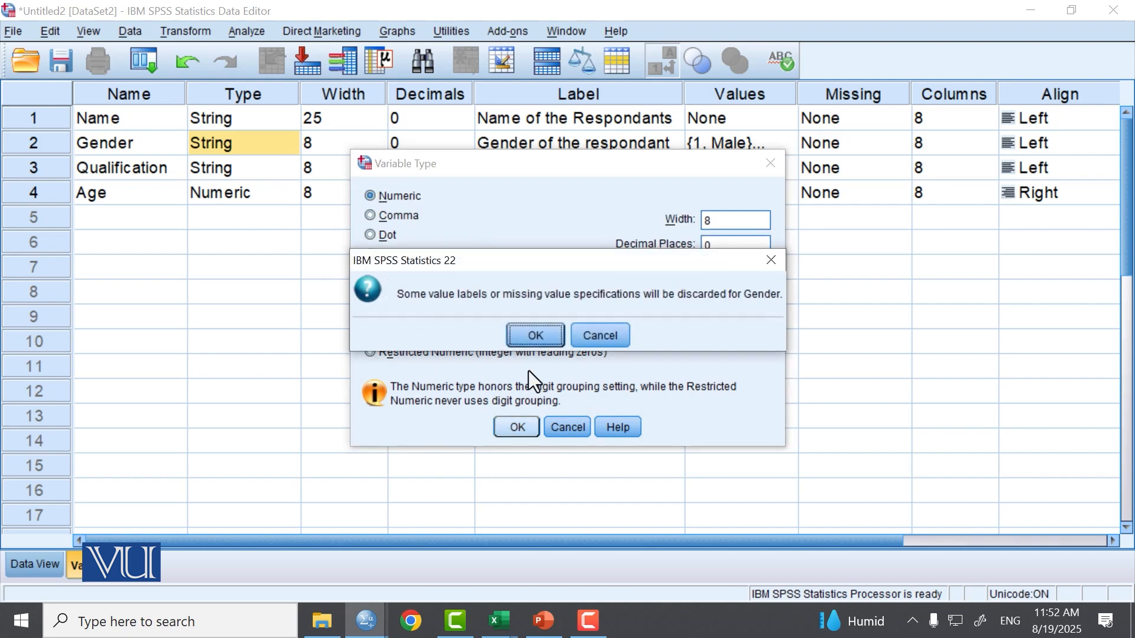